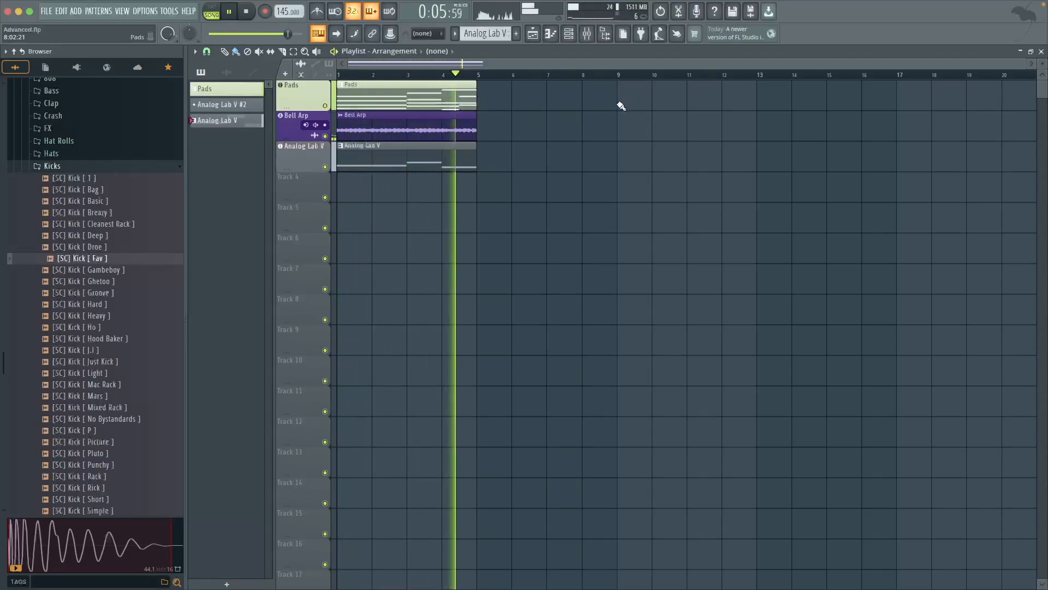
- Stop playback and audition the claps from Hard 2 up to Fav in the SELFCERTIFIED DRUM KIT's Clap folder
{"action": "key", "text": "space"}
{"action": "scroll", "coordinate": [61, 296], "scroll_direction": "up", "scroll_amount": 5}
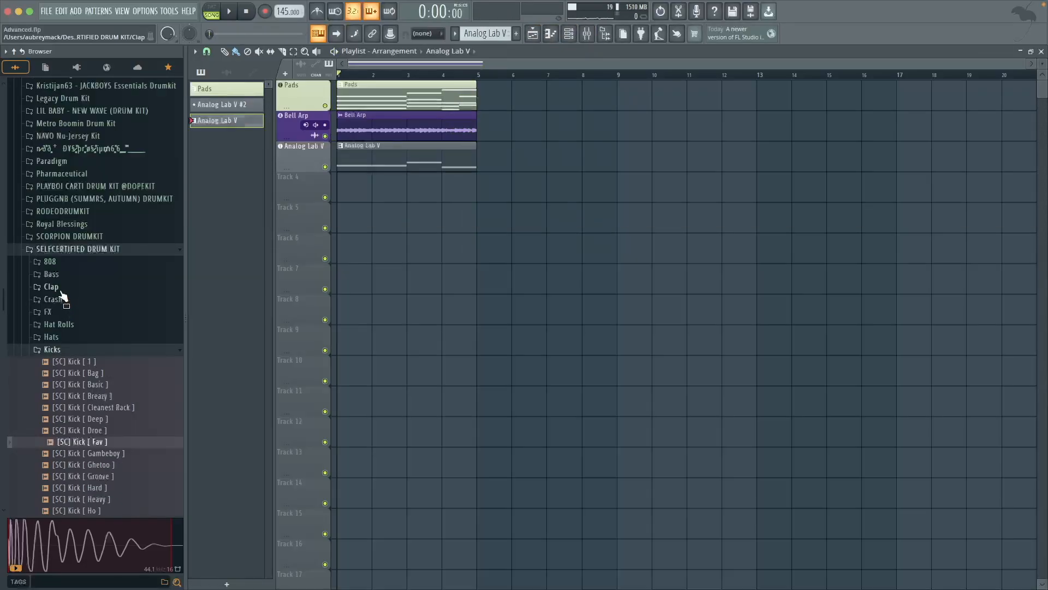
{"action": "left_click", "coordinate": [45, 288]}
{"action": "left_click", "coordinate": [82, 315]}
{"action": "left_click", "coordinate": [95, 303]}
{"action": "left_click", "coordinate": [107, 291]}
{"action": "left_click", "coordinate": [106, 280]}
{"action": "left_click", "coordinate": [106, 269]}
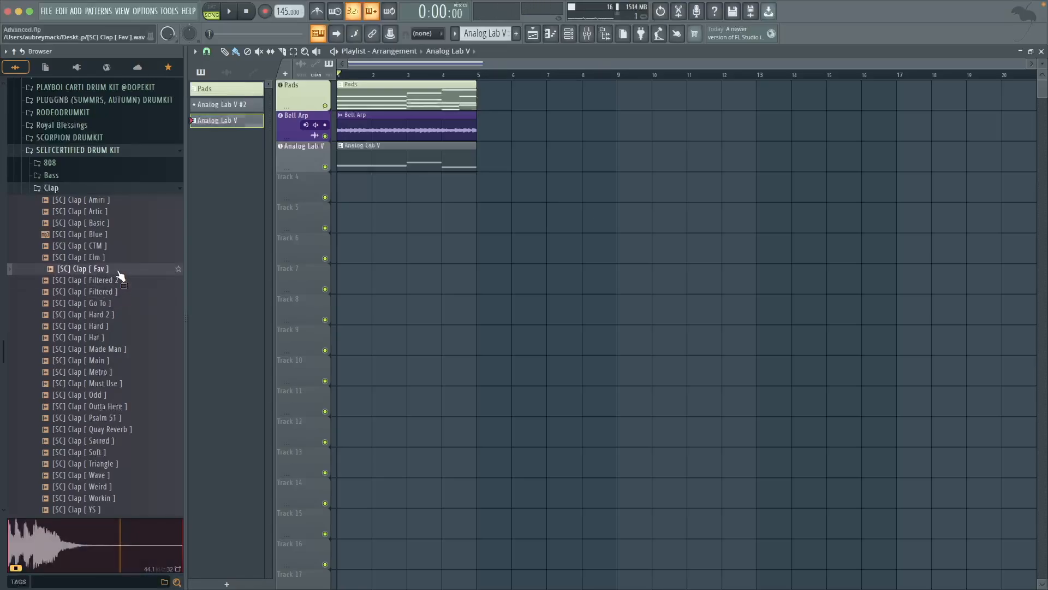
- Play the arrangement and audition the Elm, Blue, CTM, Artic and Amiri claps
{"action": "key", "text": "space"}
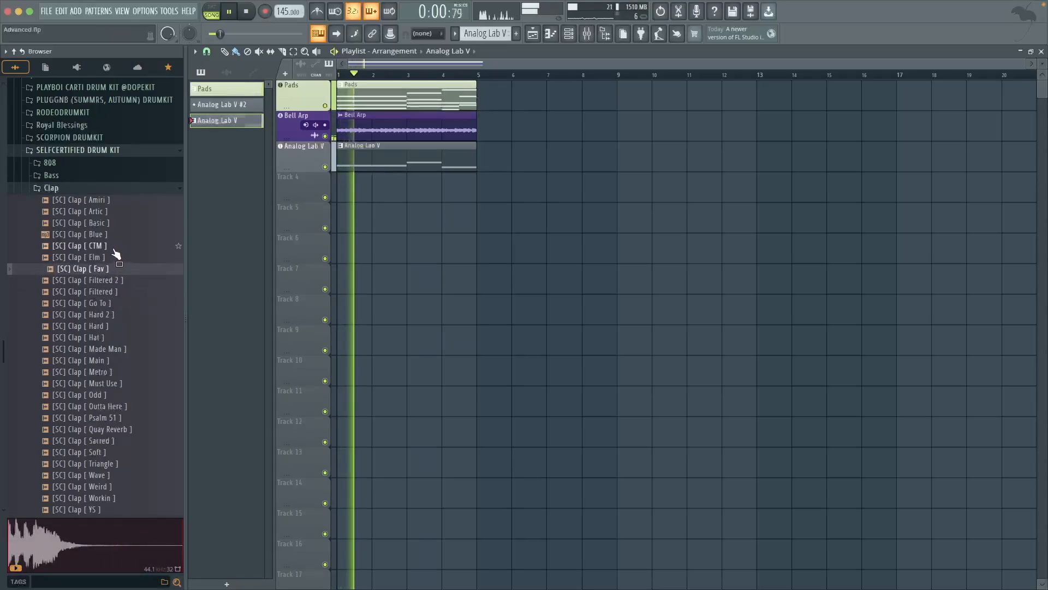
{"action": "left_click", "coordinate": [114, 249]}
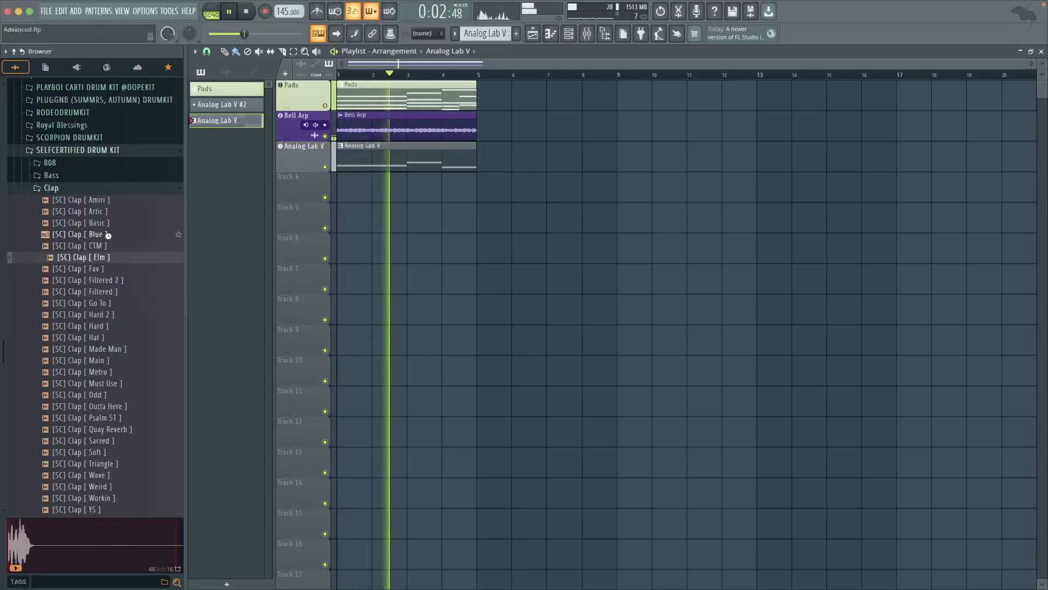
{"action": "left_click", "coordinate": [109, 236]}
{"action": "key", "text": "space"}
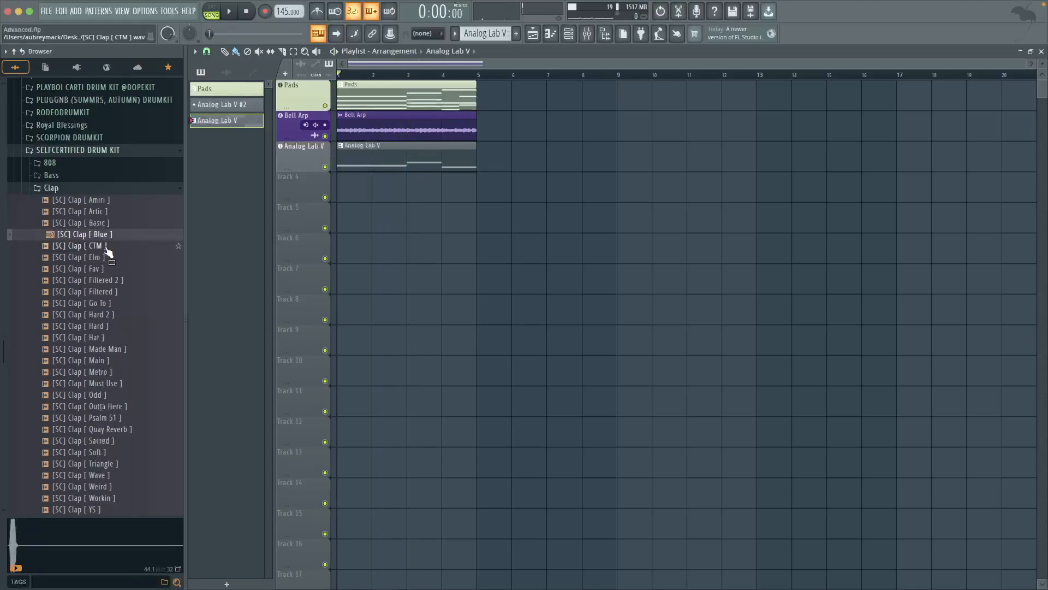
{"action": "left_click", "coordinate": [108, 249]}
{"action": "left_click", "coordinate": [110, 213]}
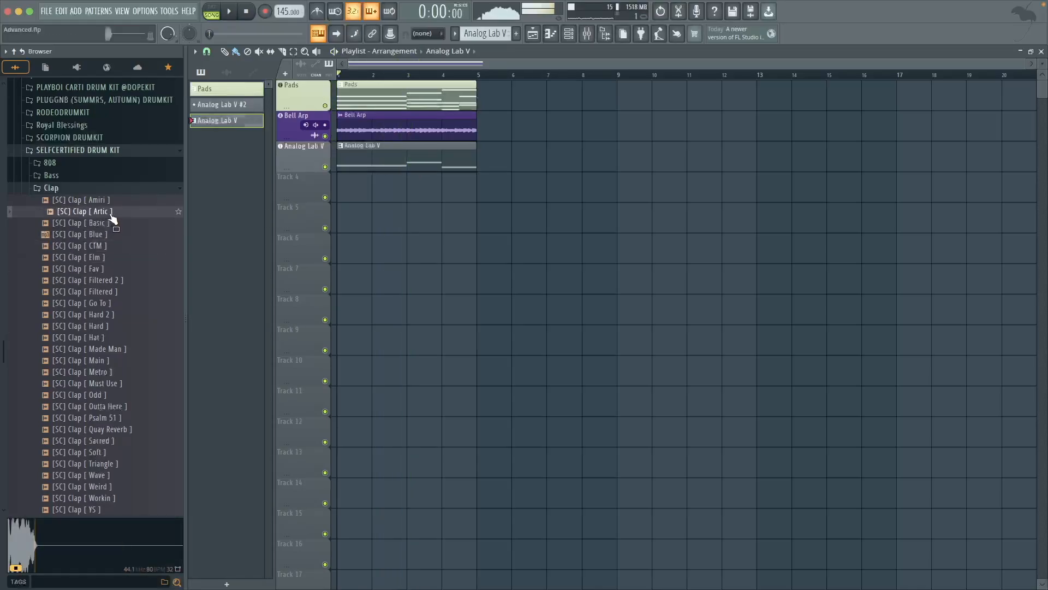
{"action": "left_click", "coordinate": [109, 202]}
- Audition the claps from Psalm 51 up to Metro, finishing on Must Use
{"action": "scroll", "coordinate": [112, 262], "scroll_direction": "down", "scroll_amount": 2}
{"action": "left_click", "coordinate": [151, 373]}
{"action": "left_click", "coordinate": [140, 362]}
{"action": "left_click", "coordinate": [128, 351]}
{"action": "left_click", "coordinate": [129, 340]}
{"action": "left_click", "coordinate": [130, 329]}
{"action": "left_click", "coordinate": [133, 341]}
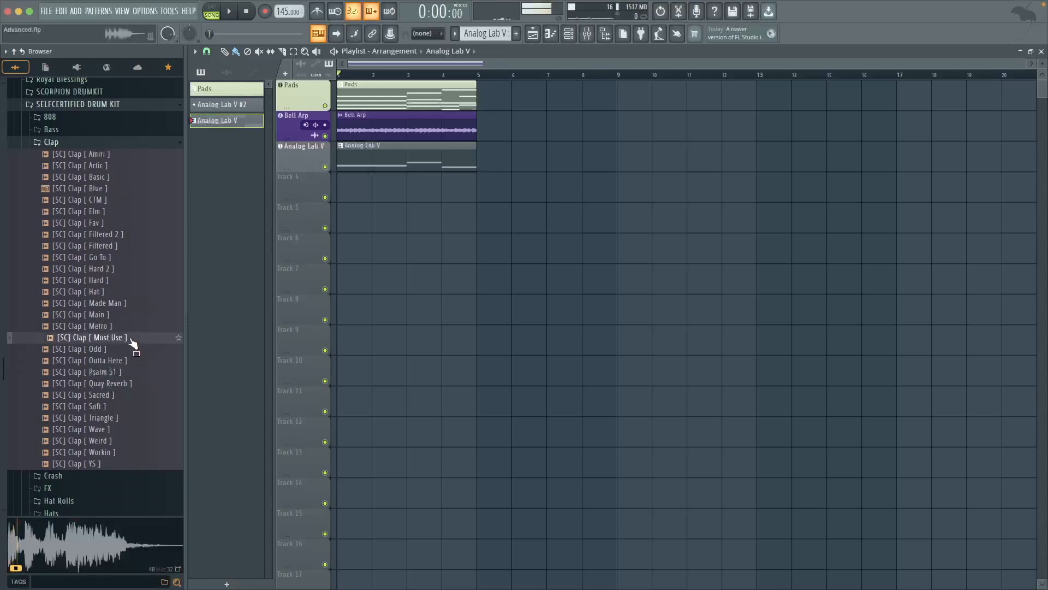
- Audition the claps from Sacred down to YS in the Clap folder
{"action": "left_click", "coordinate": [155, 396]}
{"action": "left_click", "coordinate": [145, 410]}
{"action": "left_click", "coordinate": [143, 420]}
{"action": "left_click", "coordinate": [141, 432]}
{"action": "left_click", "coordinate": [140, 442]}
{"action": "left_click", "coordinate": [138, 452]}
{"action": "left_click", "coordinate": [139, 463]}
- Check the Wave clap against the playing arrangement and add it to the playlist as an instrument track
{"action": "left_click", "coordinate": [118, 431]}
{"action": "key", "text": "space"}
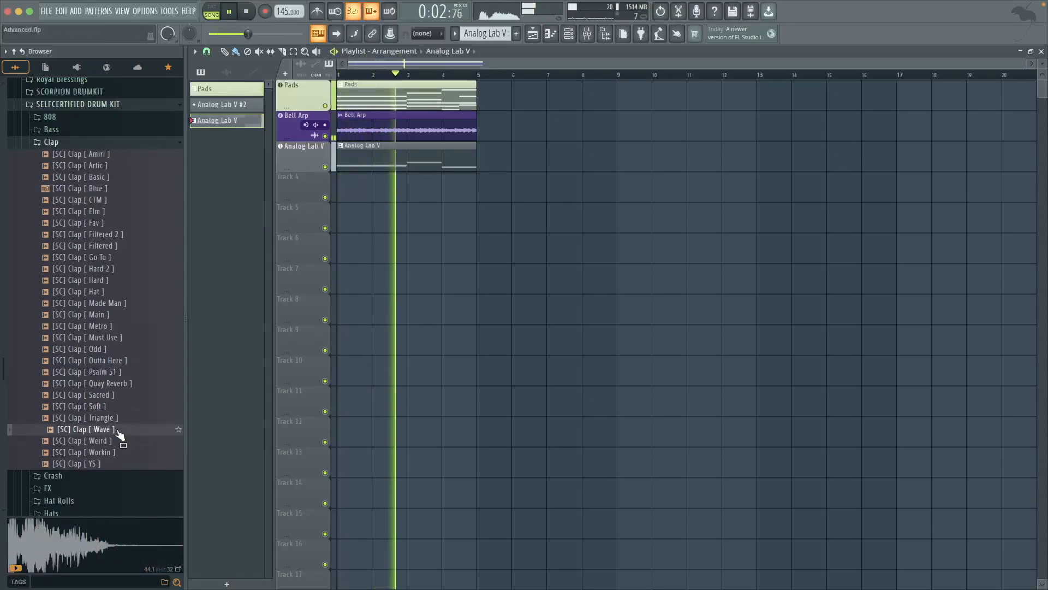
{"action": "left_click_drag", "start_coordinate": [119, 434], "coordinate": [301, 194]}
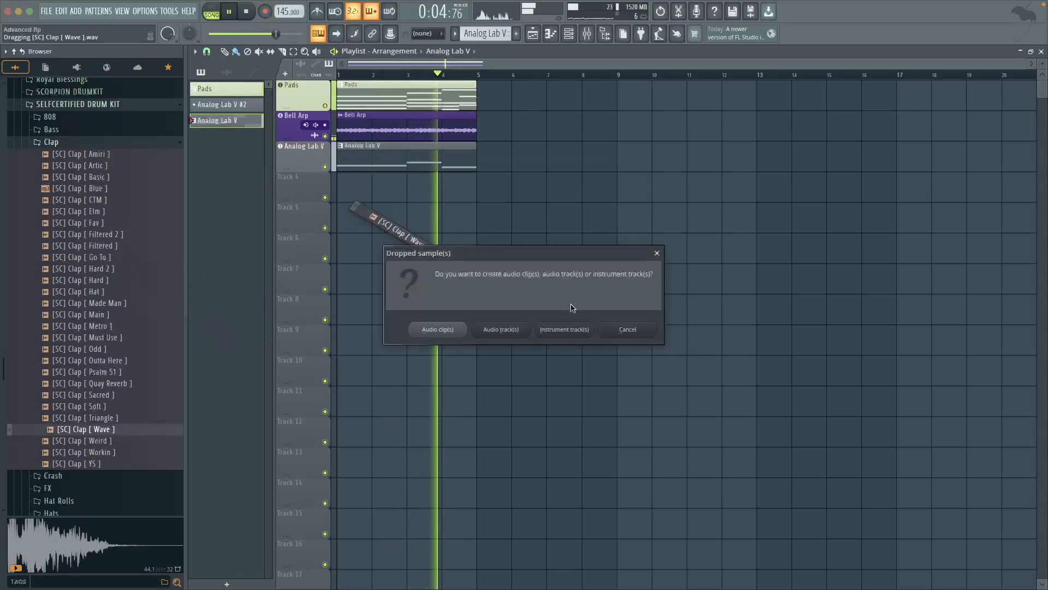
{"action": "left_click", "coordinate": [562, 328]}
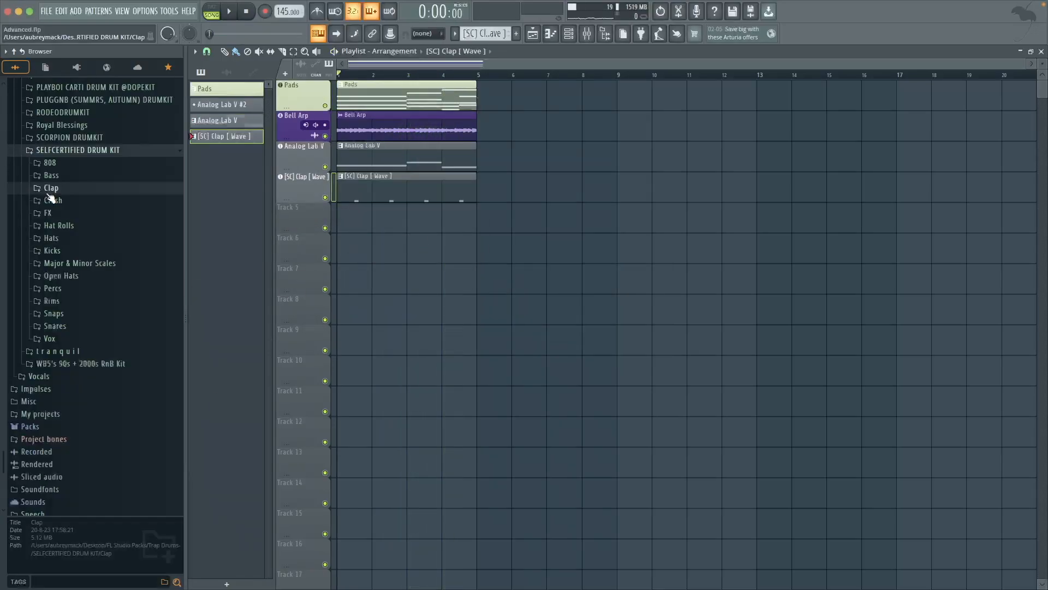
- Open the drum kit's Hats folder and audition the hats from Anorexia up to 4am
{"action": "left_click", "coordinate": [79, 241]}
{"action": "left_click", "coordinate": [99, 264]}
{"action": "left_click", "coordinate": [94, 252]}
{"action": "left_click", "coordinate": [95, 240]}
{"action": "left_click", "coordinate": [100, 229]}
{"action": "left_click", "coordinate": [97, 218]}
{"action": "left_click", "coordinate": [102, 206]}
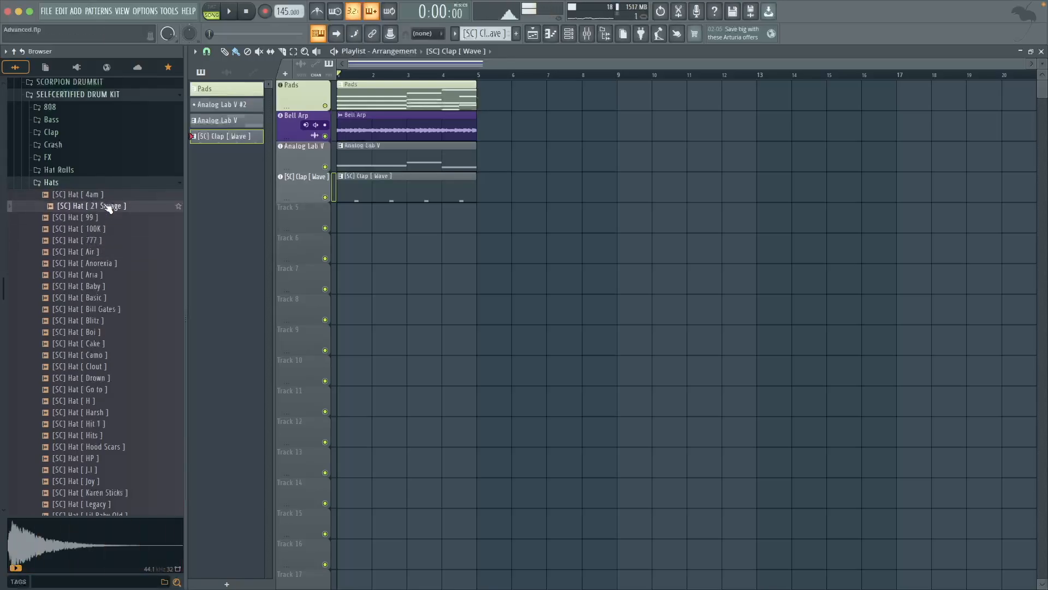
{"action": "left_click", "coordinate": [103, 197]}
- Audition the Baby, Anorexia, Aria, Basic, Bill Gates, Blitz and Boi hats
{"action": "left_click", "coordinate": [112, 286]}
{"action": "left_click", "coordinate": [107, 265]}
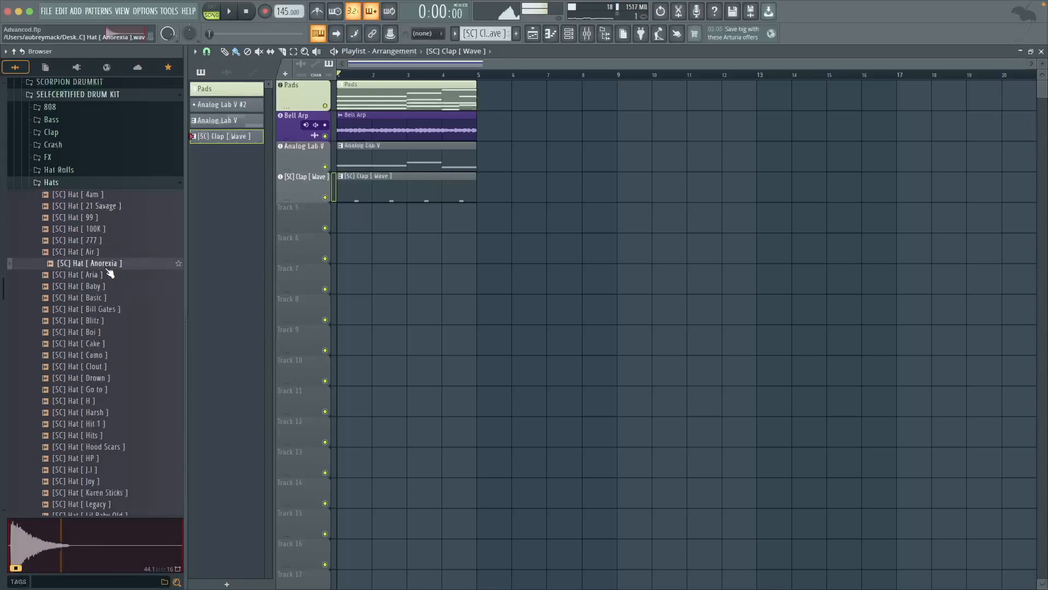
{"action": "left_click", "coordinate": [108, 276]}
{"action": "left_click", "coordinate": [127, 299]}
{"action": "left_click", "coordinate": [117, 310]}
{"action": "left_click", "coordinate": [110, 321]}
{"action": "left_click", "coordinate": [114, 334]}
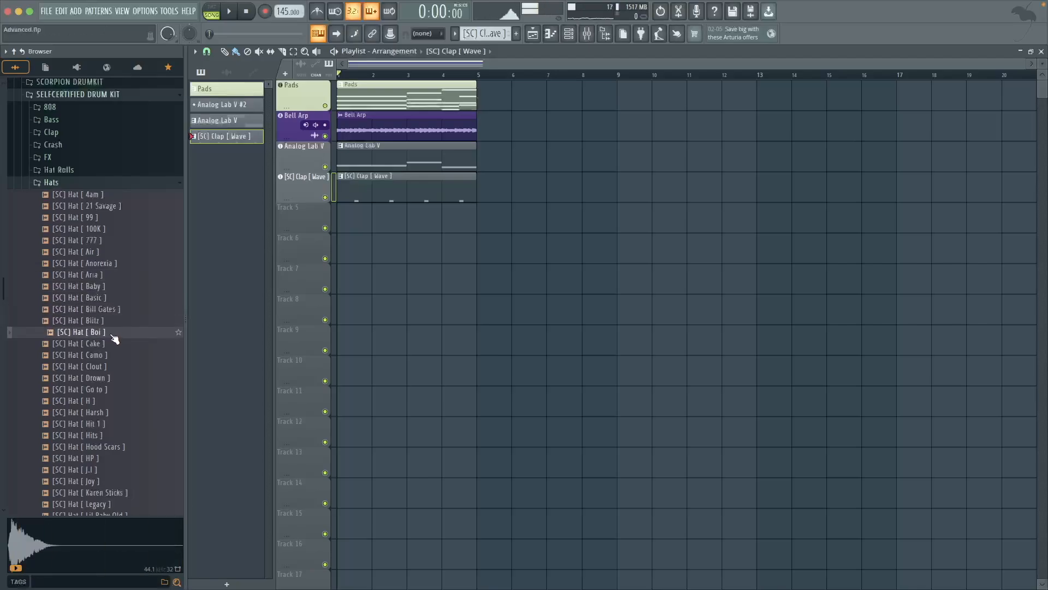
- Audition the hats from Cake down to H in the Hats folder
{"action": "left_click", "coordinate": [113, 344]}
{"action": "left_click", "coordinate": [113, 355]}
{"action": "left_click", "coordinate": [112, 367]}
{"action": "left_click", "coordinate": [113, 379]}
{"action": "left_click", "coordinate": [114, 389]}
{"action": "left_click", "coordinate": [112, 401]}
- Audition the hats from Mags down to October in the Hats folder
{"action": "scroll", "coordinate": [111, 415], "scroll_direction": "down", "scroll_amount": 4}
{"action": "left_click", "coordinate": [109, 424]}
{"action": "left_click", "coordinate": [122, 435]}
{"action": "left_click", "coordinate": [123, 447]}
{"action": "left_click", "coordinate": [129, 459]}
{"action": "left_click", "coordinate": [121, 470]}
{"action": "left_click", "coordinate": [117, 482]}
{"action": "left_click", "coordinate": [116, 493]}
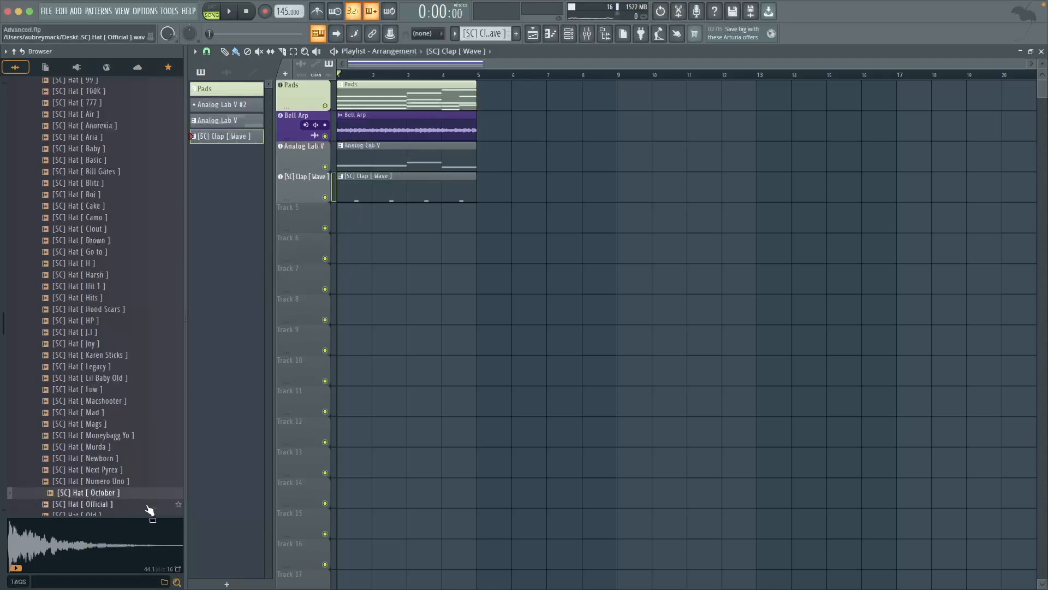
- Audition the Official, Old and Old Soft hats
{"action": "scroll", "coordinate": [129, 475], "scroll_direction": "down", "scroll_amount": 3}
{"action": "left_click", "coordinate": [121, 413]}
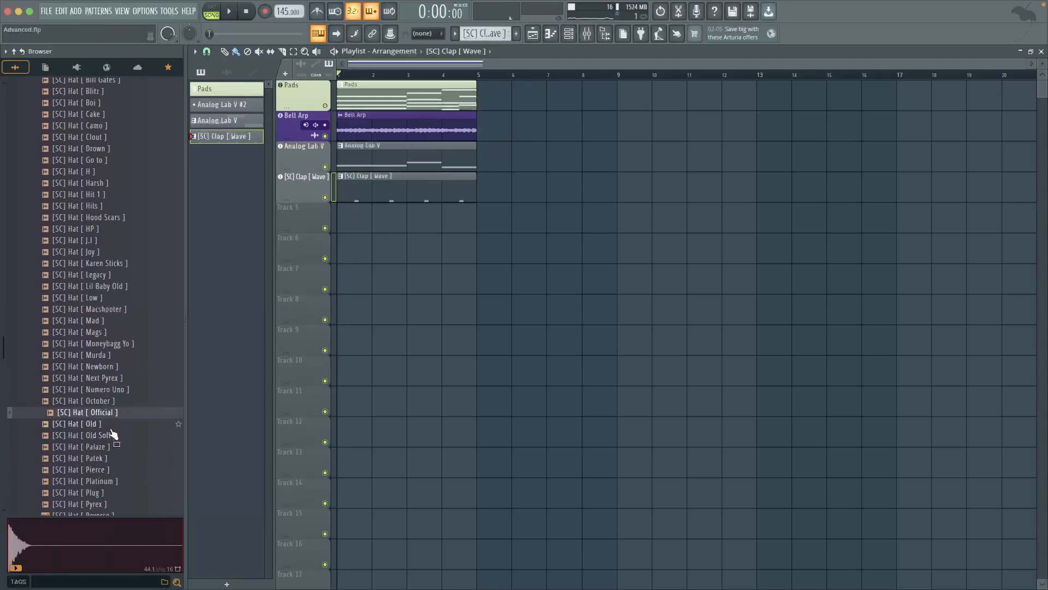
{"action": "left_click", "coordinate": [112, 424]}
{"action": "left_click", "coordinate": [116, 435]}
- Audition the Pierce hat with the arrangement and add it to the playlist as an instrument track
{"action": "left_click", "coordinate": [121, 471]}
{"action": "key", "text": "space"}
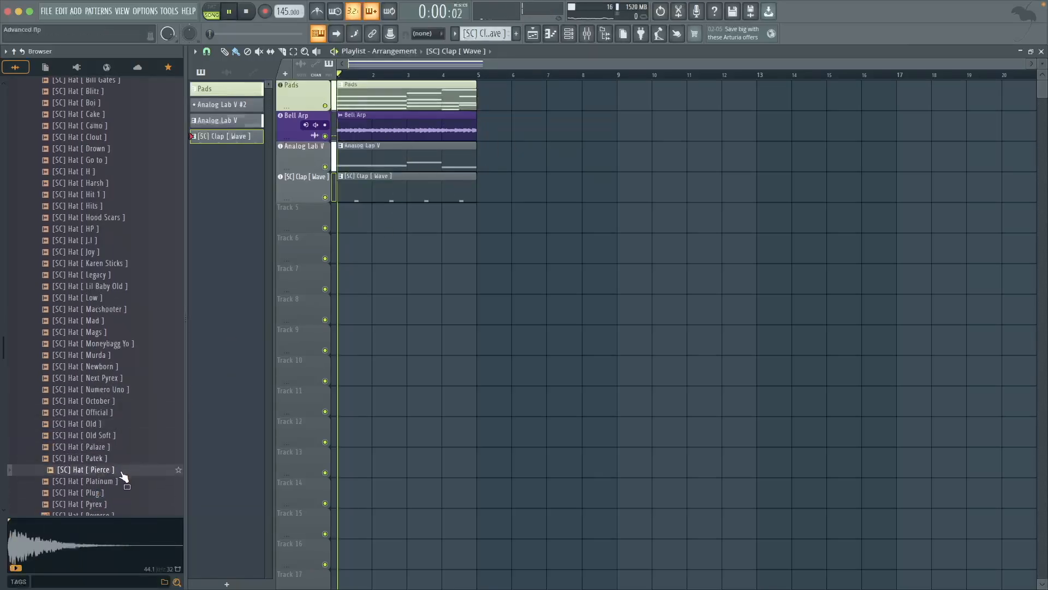
{"action": "left_click_drag", "start_coordinate": [124, 478], "coordinate": [591, 365]}
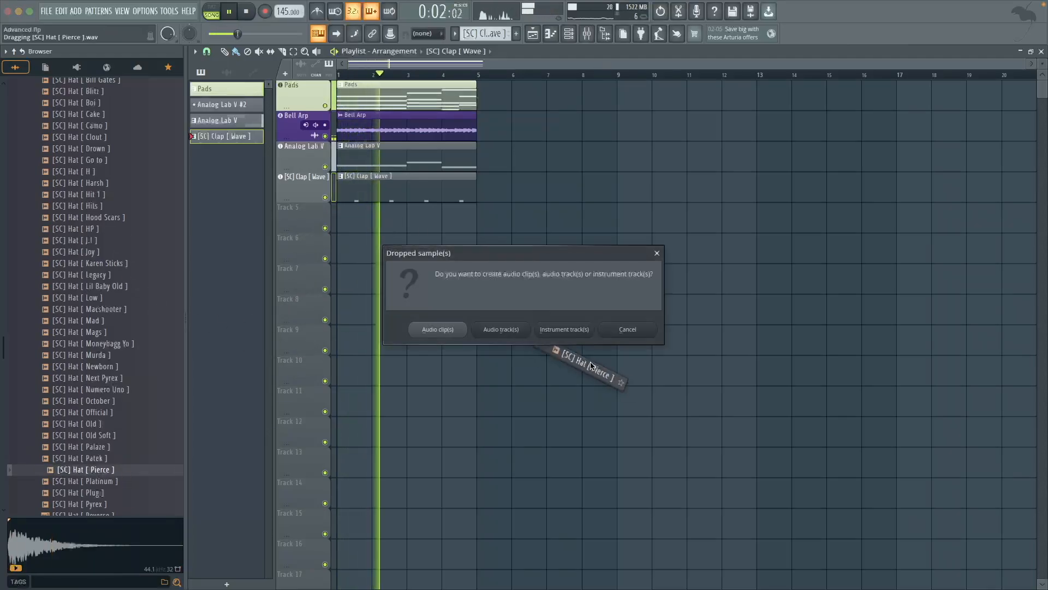
{"action": "left_click", "coordinate": [564, 330]}
- Place a half-beat C5 note at the start of the Pierce hat's piano roll and duplicate it across four bars
{"action": "double_click", "coordinate": [356, 218]}
{"action": "left_click", "coordinate": [237, 229]}
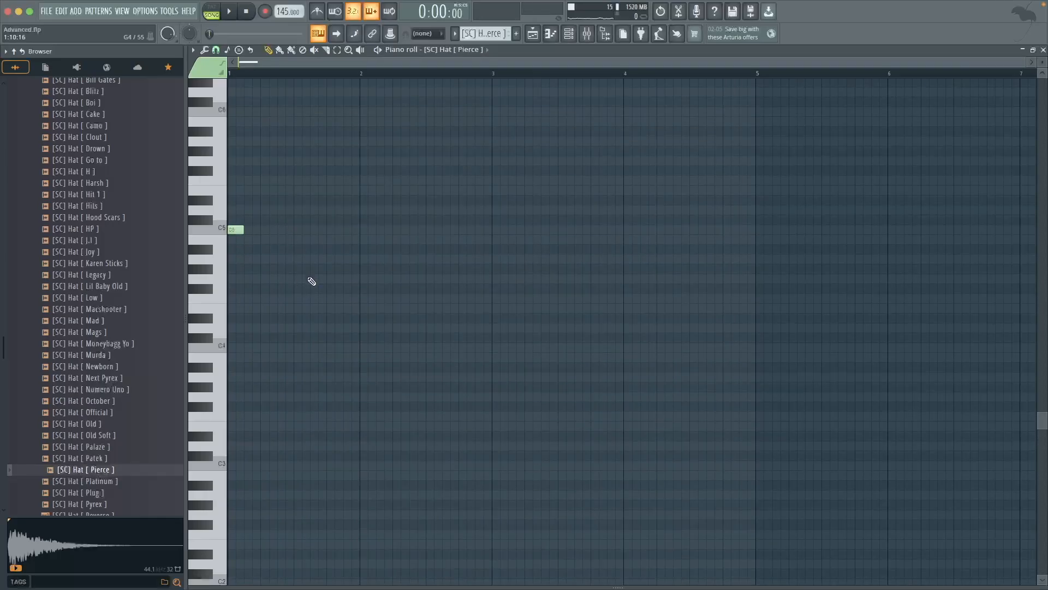
{"action": "key", "text": "ctrl+b"}
{"action": "key", "text": "ctrl+b"}
{"action": "key", "text": "ctrl+b"}
{"action": "key", "text": "ctrl+b"}
{"action": "key", "text": "ctrl+b"}
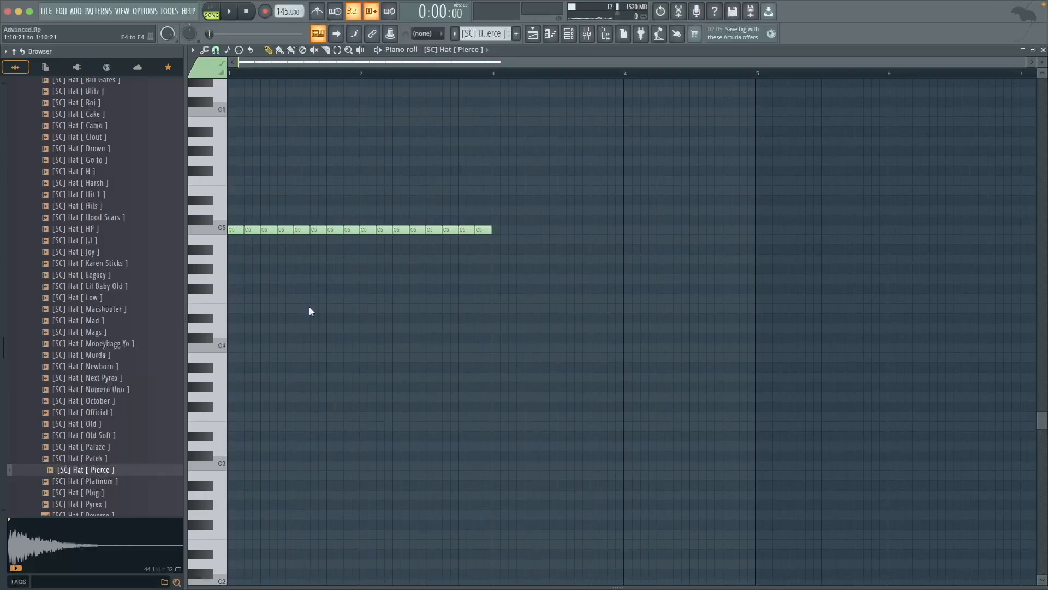
- Slice three hat notes in half: on beat 3 of bar 1, the last note of bar 2 and the second note of bar 4
{"action": "scroll", "coordinate": [245, 229], "scroll_direction": "up", "scroll_amount": 10}
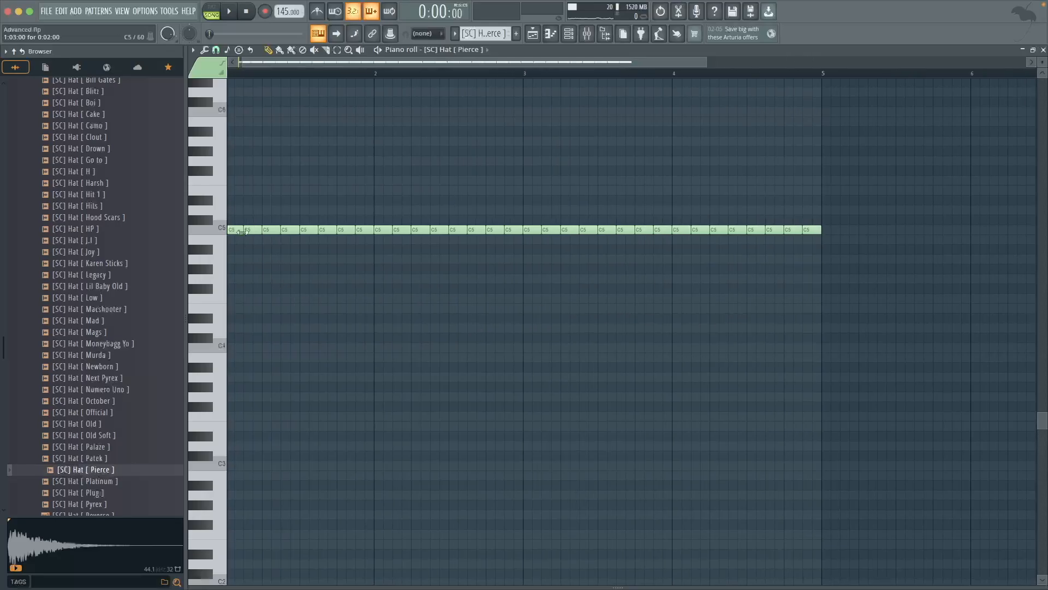
{"action": "scroll", "coordinate": [698, 348], "scroll_direction": "down", "scroll_amount": 5}
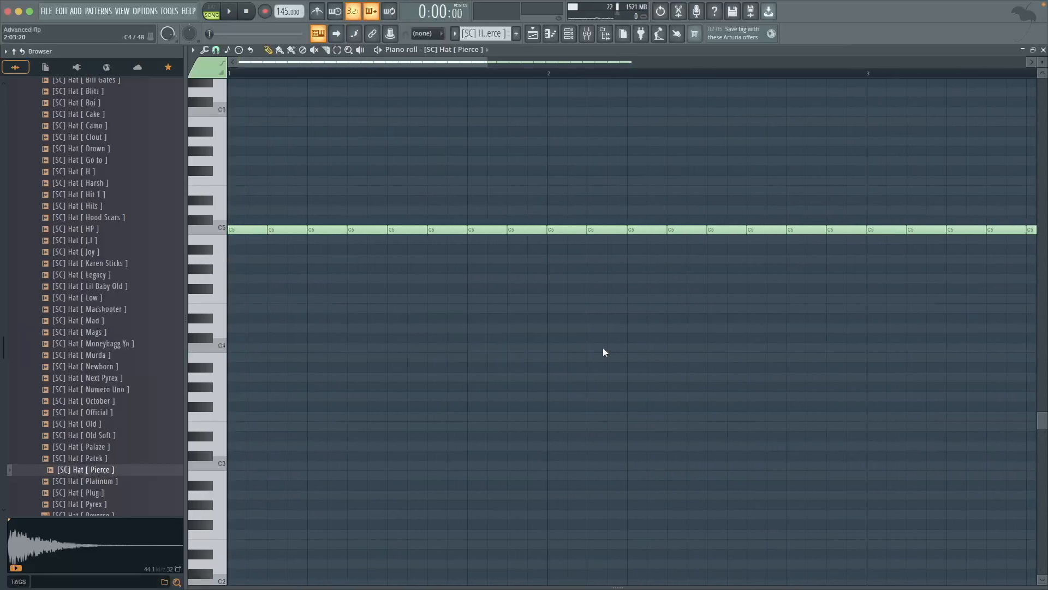
{"action": "scroll", "coordinate": [603, 351], "scroll_direction": "down", "scroll_amount": 4}
{"action": "key", "text": "space"}
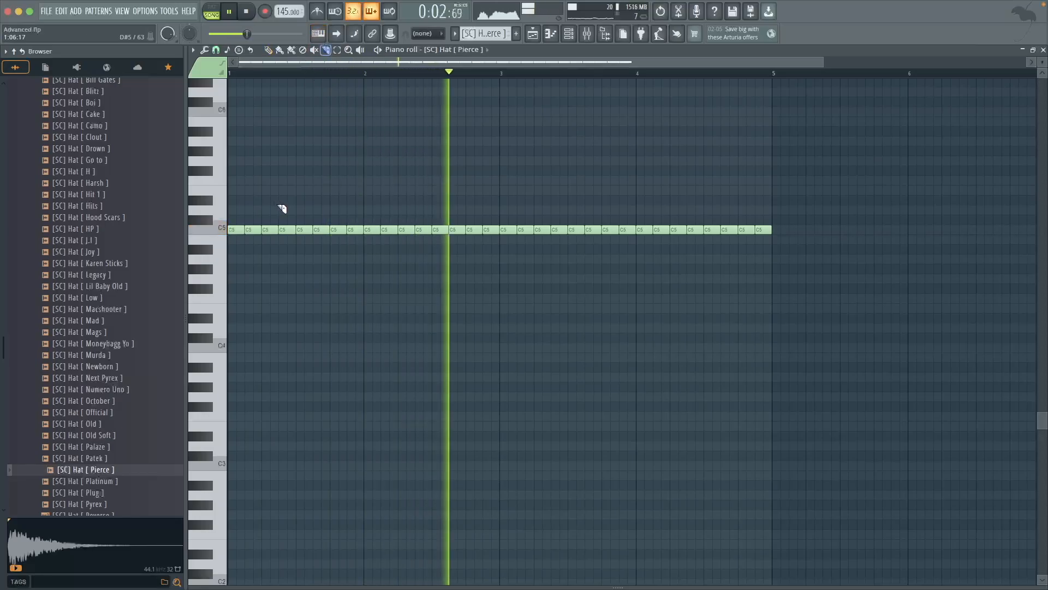
{"action": "key", "text": "space"}
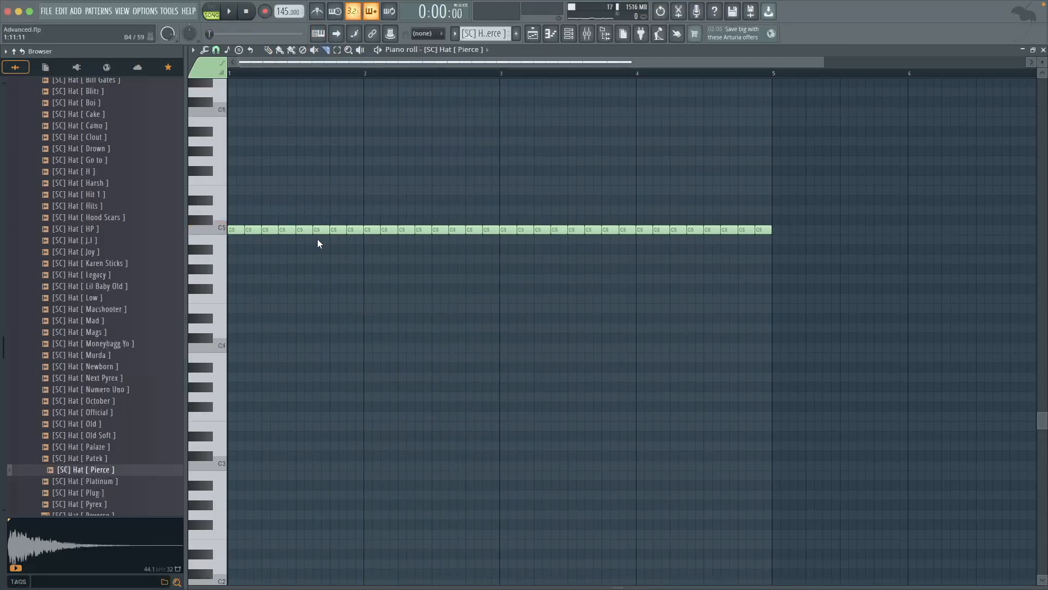
{"action": "left_click", "coordinate": [303, 229]}
{"action": "key", "text": "space"}
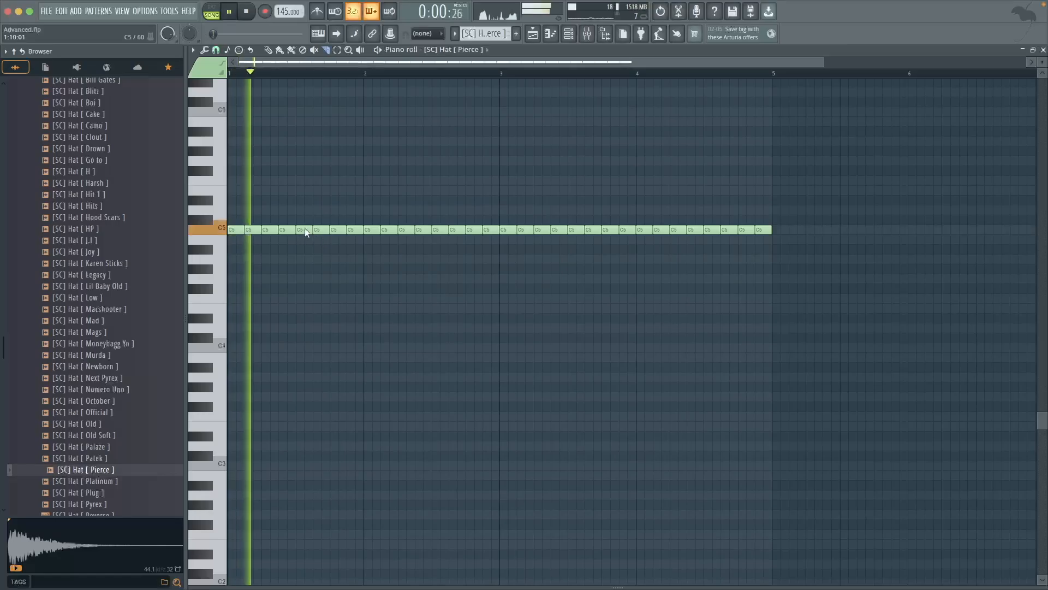
{"action": "left_click", "coordinate": [493, 230]}
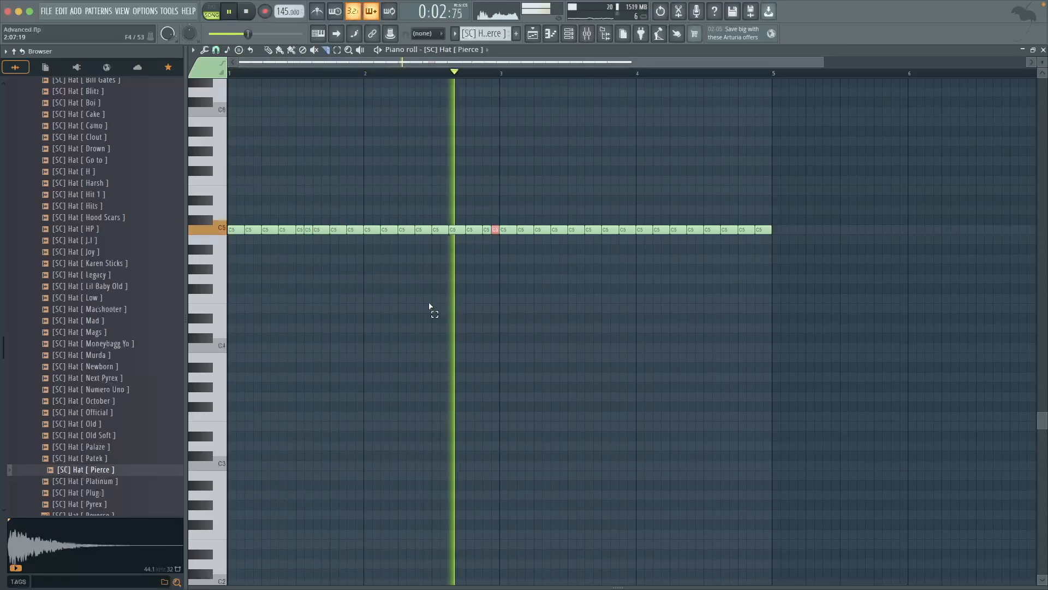
{"action": "left_click", "coordinate": [663, 230]}
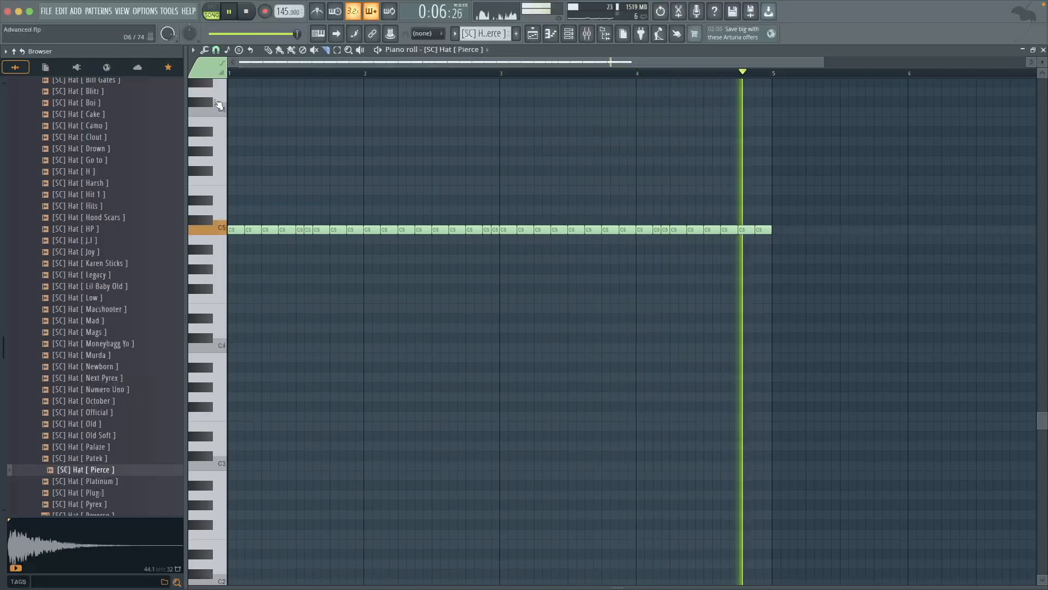
{"action": "key", "text": "space"}
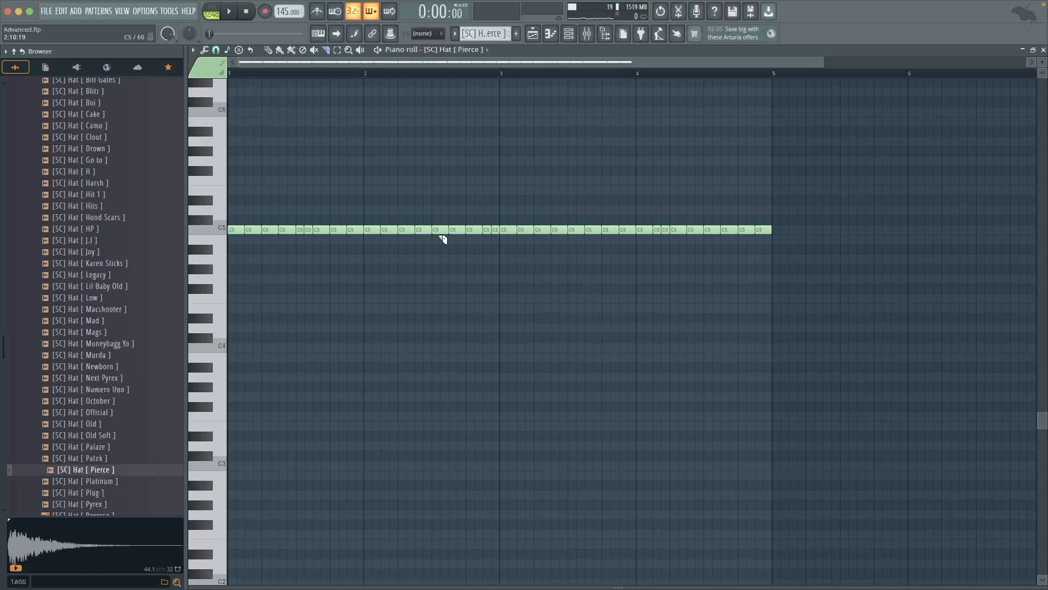
- Set the piano roll snap to 1/6 beat and slice the hat note on beat 2 of bar 2 into thirds
{"action": "left_click", "coordinate": [216, 51]}
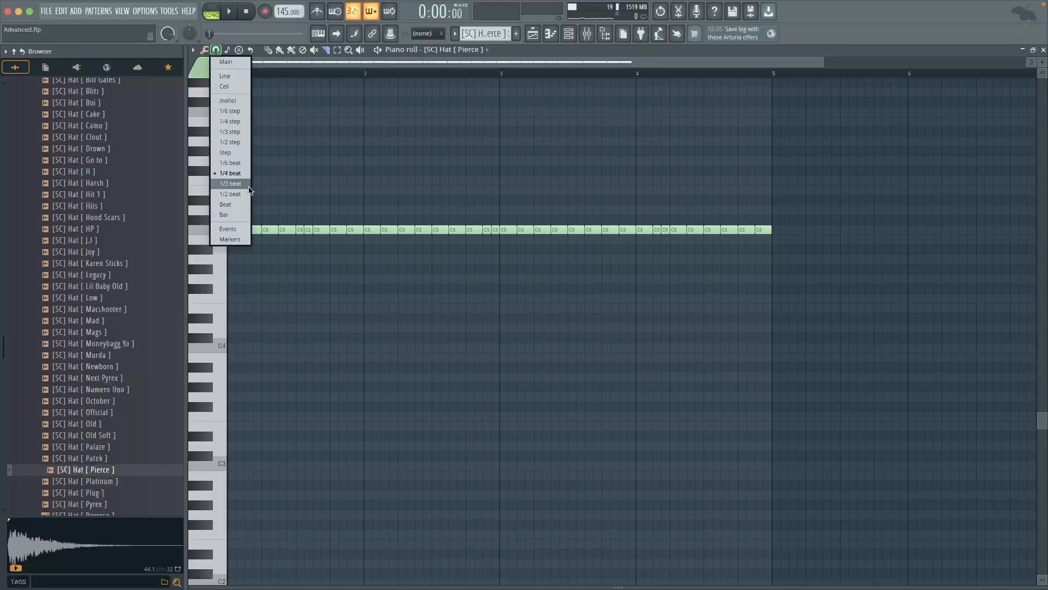
{"action": "left_click", "coordinate": [235, 162]}
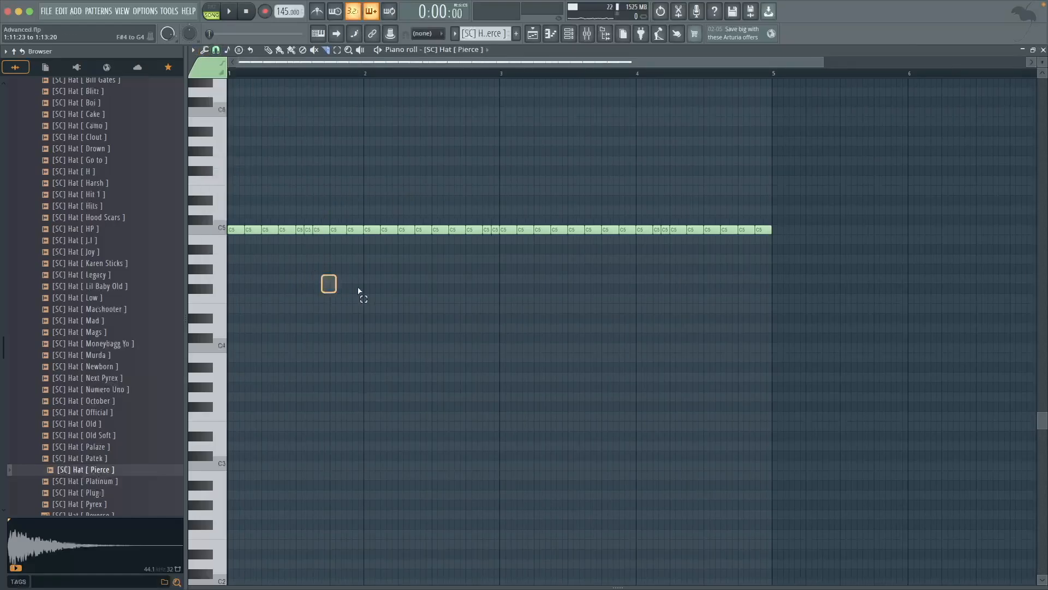
{"action": "scroll", "coordinate": [415, 253], "scroll_direction": "up", "scroll_amount": 5}
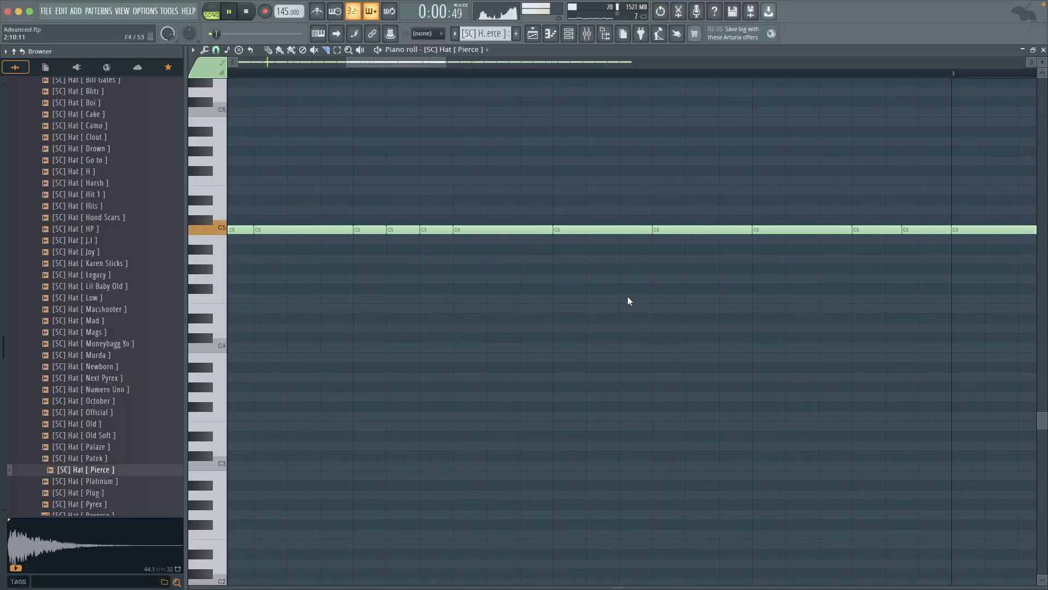
{"action": "scroll", "coordinate": [627, 294], "scroll_direction": "down", "scroll_amount": 5}
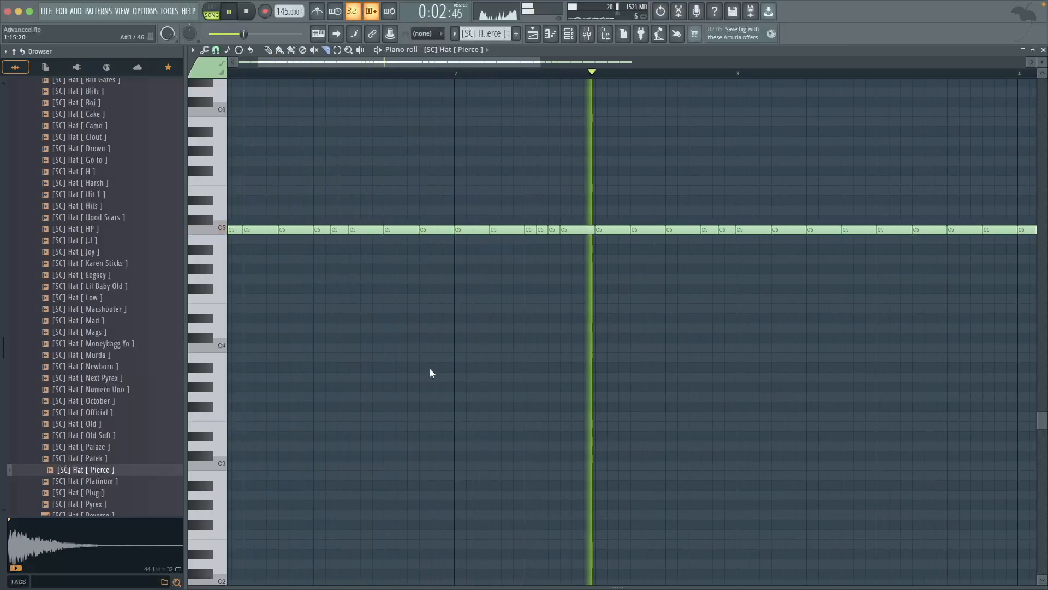
{"action": "scroll", "coordinate": [433, 371], "scroll_direction": "down", "scroll_amount": 3}
{"action": "scroll", "coordinate": [688, 273], "scroll_direction": "up", "scroll_amount": 2}
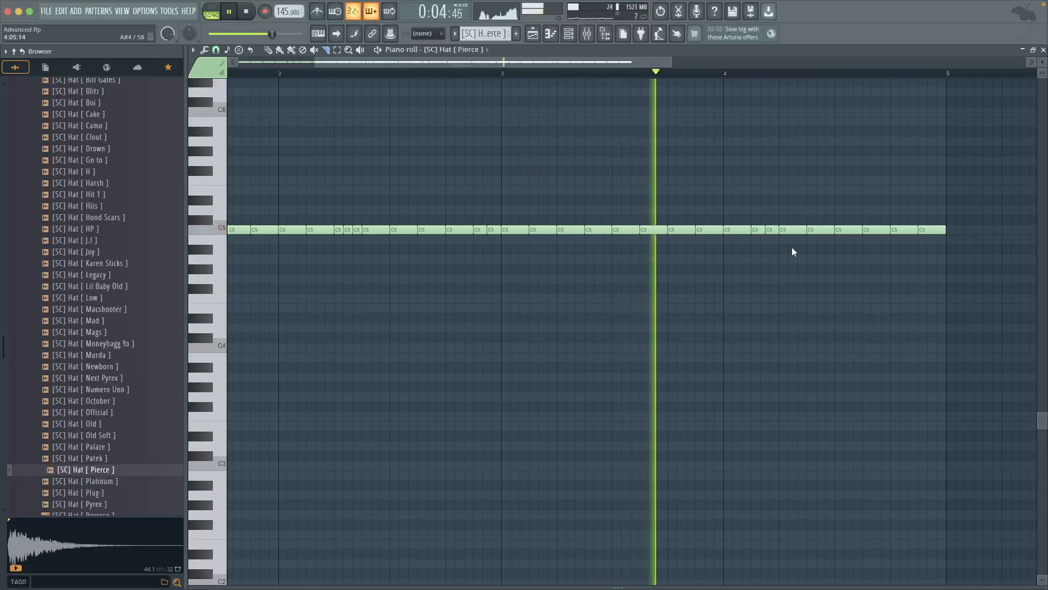
- Slice the hat note on beat 4 of bar 4 into thirds and save the project
{"action": "left_click", "coordinate": [854, 229]}
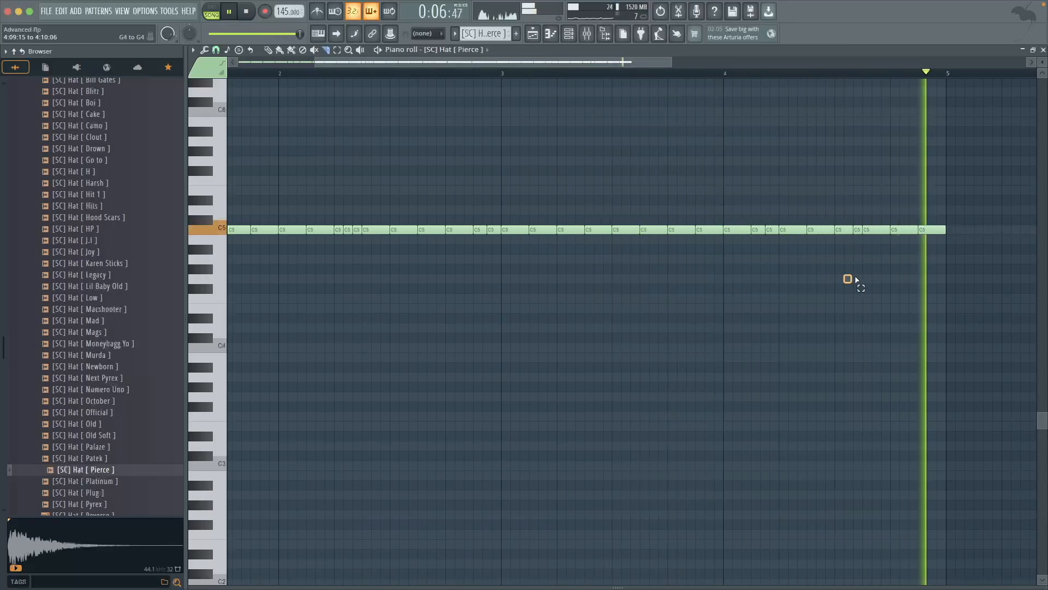
{"action": "key", "text": "super+z"}
{"action": "left_click", "coordinate": [901, 229]}
{"action": "left_click", "coordinate": [909, 229]}
{"action": "key", "text": "super+s"}
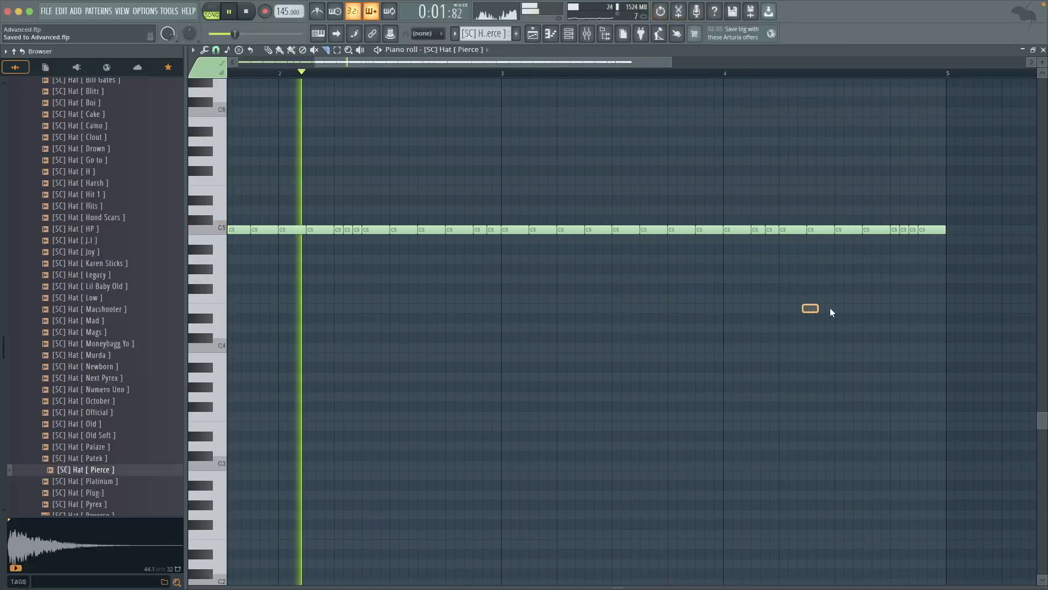
- Set the piano roll snap to 1/3 step and build a fast, lower-pitched hat roll with falling velocity halfway between beats 2 and 3 of bar 3
{"action": "left_click", "coordinate": [216, 50]}
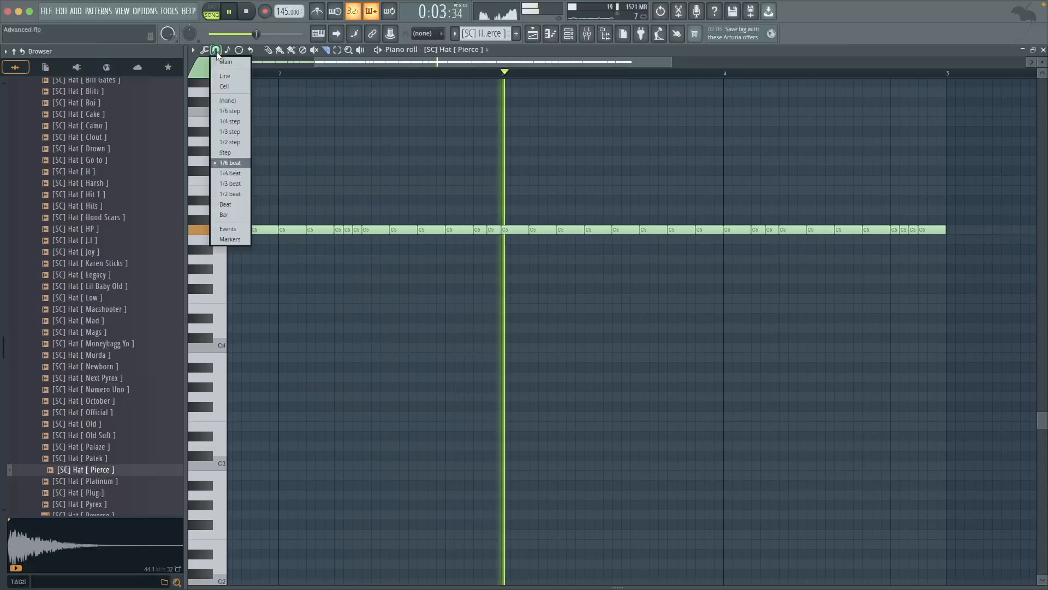
{"action": "left_click", "coordinate": [221, 134]}
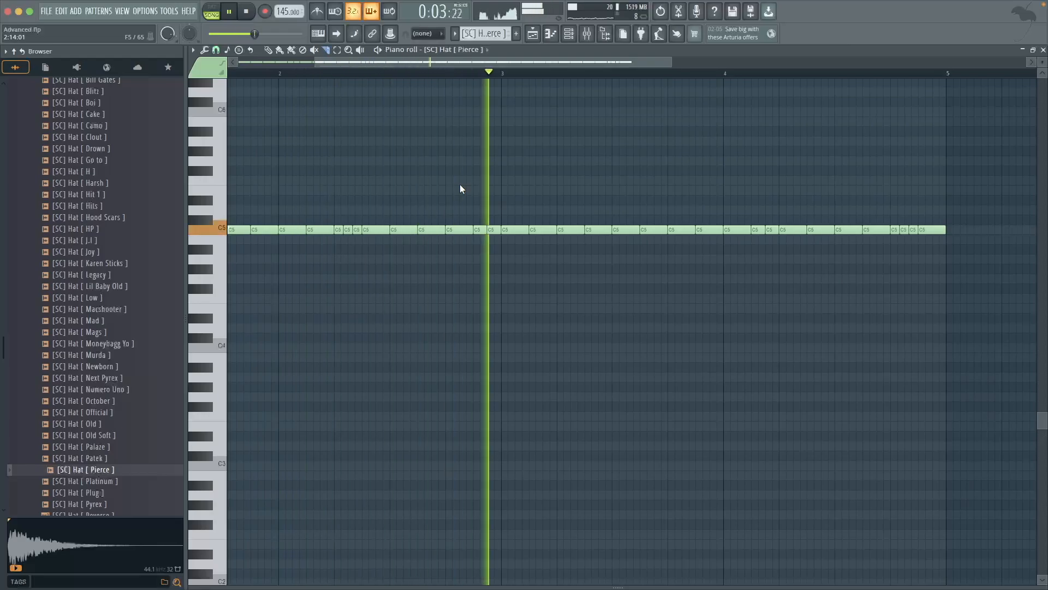
{"action": "scroll", "coordinate": [584, 251], "scroll_direction": "up", "scroll_amount": 4}
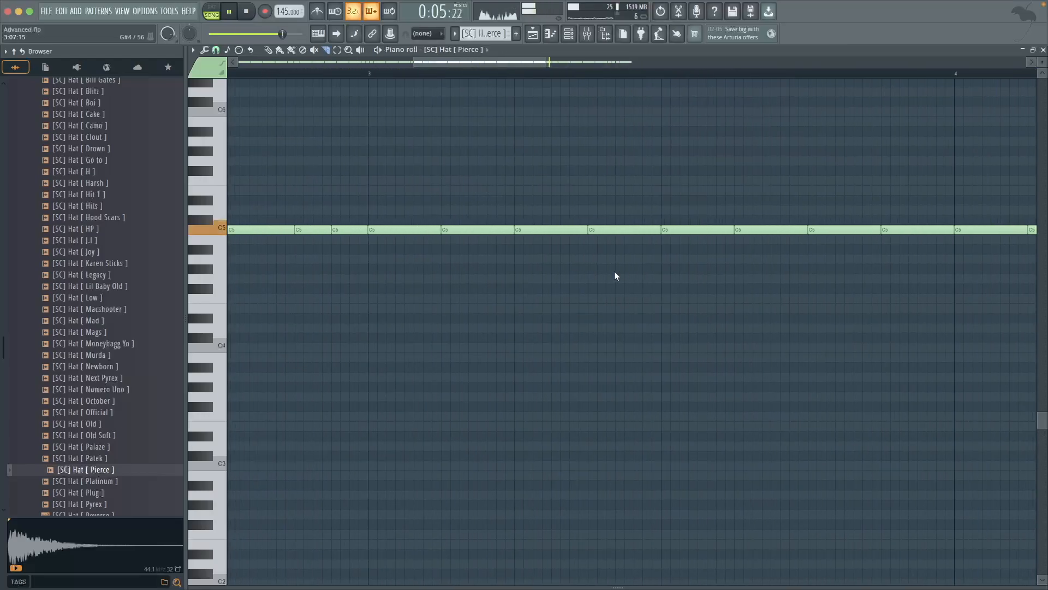
{"action": "scroll", "coordinate": [612, 275], "scroll_direction": "up", "scroll_amount": 2}
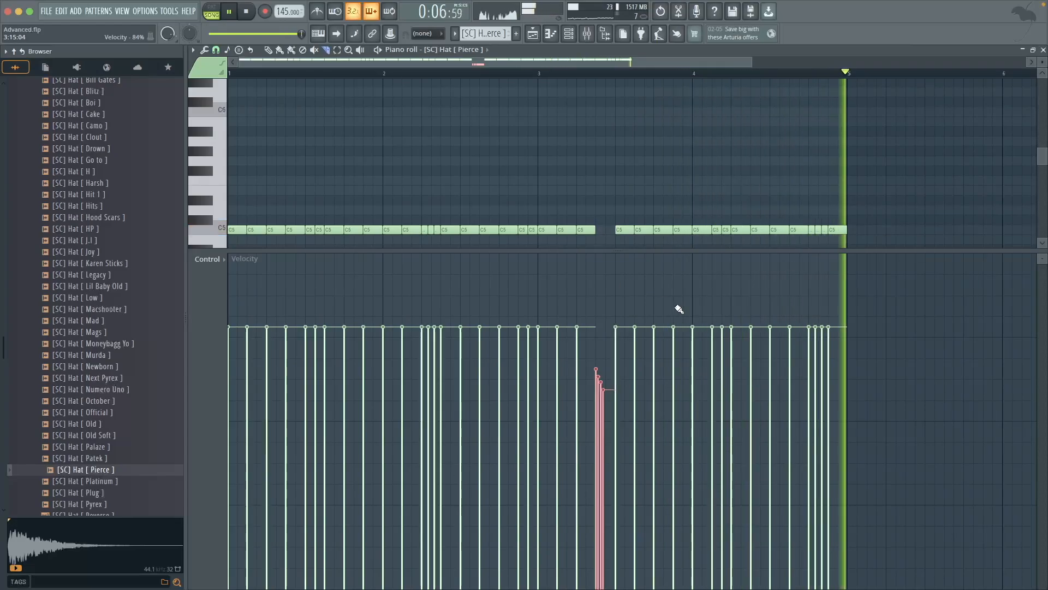
{"action": "key", "text": "space"}
{"action": "scroll", "coordinate": [595, 229], "scroll_direction": "down", "scroll_amount": 5}
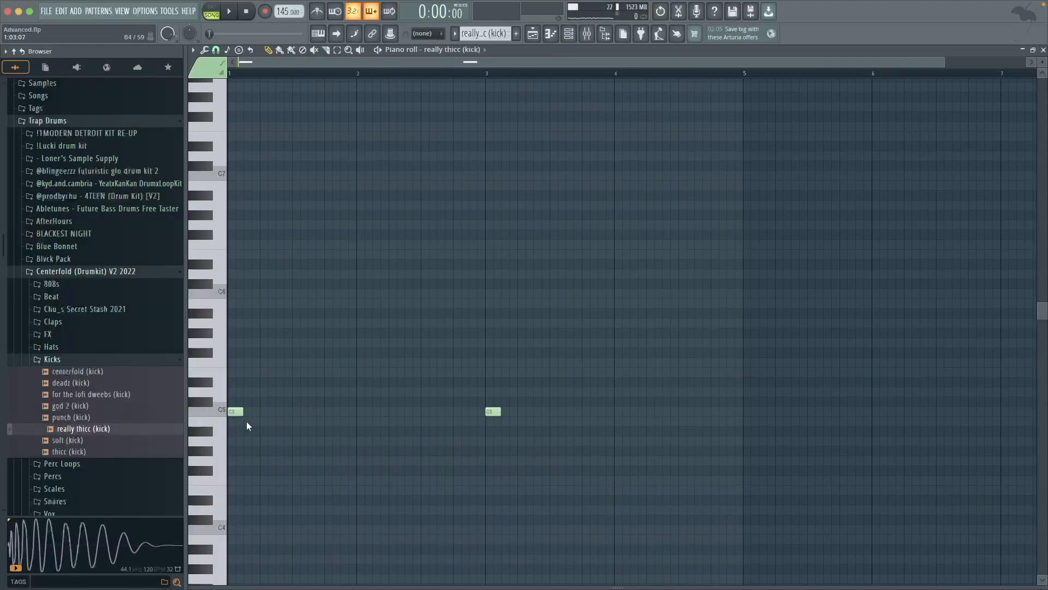
- Add C5 notes to the really thicc kick pattern on the last half-beat of bar 1 and on beats 2 and 4 of bar 2
{"action": "key", "text": "space"}
{"action": "left_click", "coordinate": [349, 411]}
{"action": "key", "text": "space"}
{"action": "left_click_drag", "start_coordinate": [353, 412], "coordinate": [348, 413]}
{"action": "left_click", "coordinate": [215, 50]}
{"action": "left_click", "coordinate": [236, 184]}
{"action": "key", "text": "space"}
{"action": "left_click", "coordinate": [396, 411]}
{"action": "left_click", "coordinate": [459, 411]}
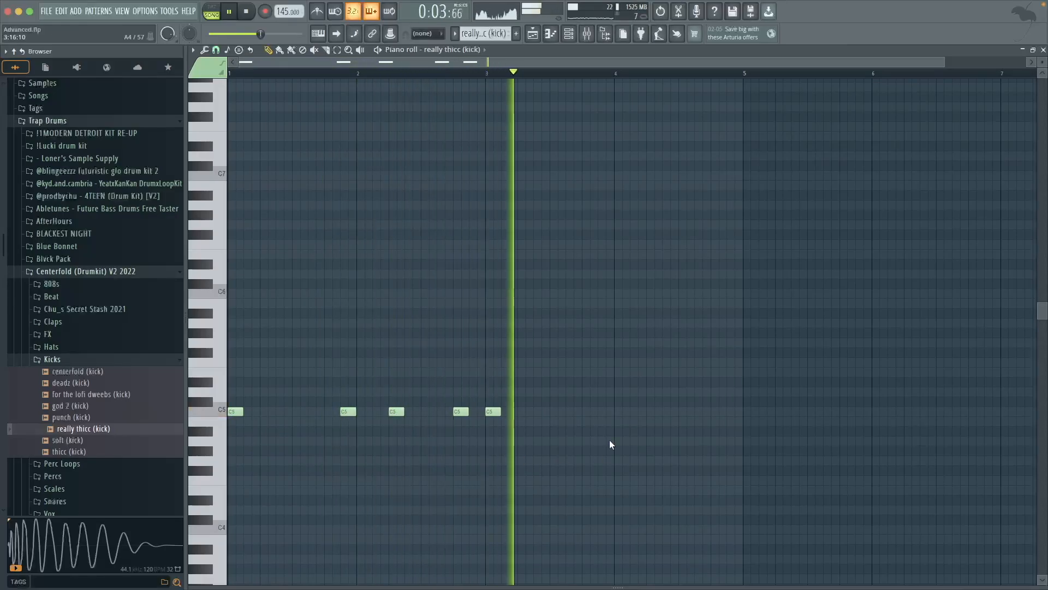
- Add two back-to-back kick notes filling beat 4 of bar 3 and one on the second half of beat 3 in bar 4
{"action": "left_click", "coordinate": [589, 411]}
{"action": "left_click", "coordinate": [607, 411]}
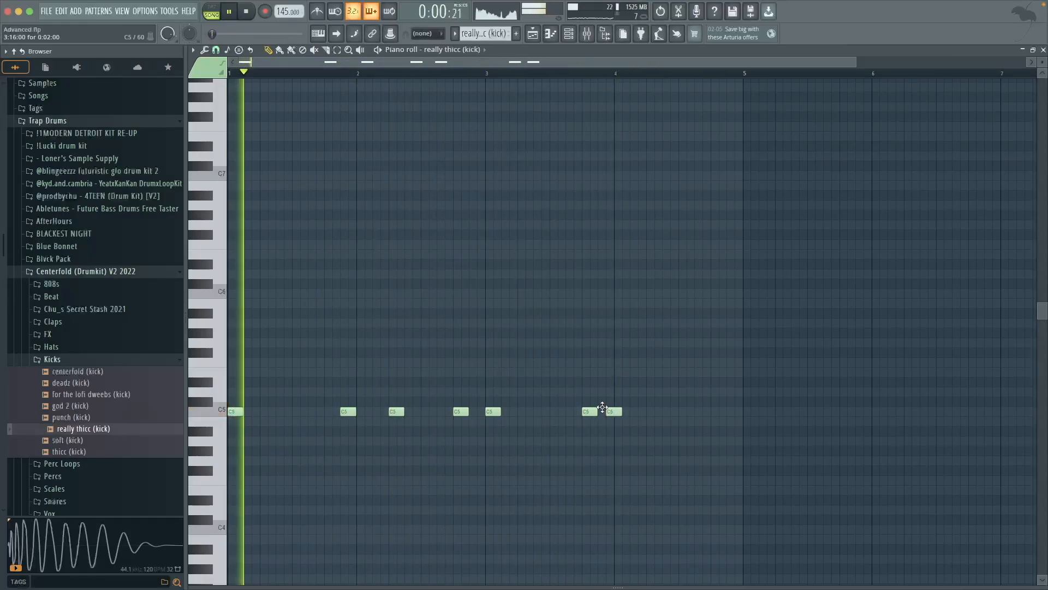
{"action": "left_click_drag", "start_coordinate": [607, 410], "coordinate": [599, 410]}
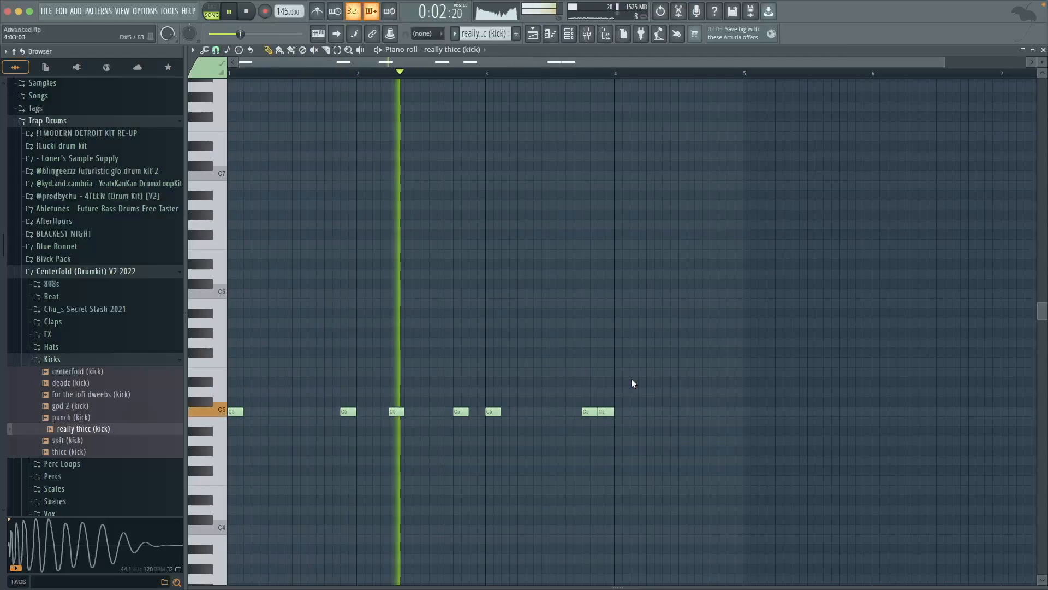
{"action": "scroll", "coordinate": [691, 475], "scroll_direction": "right", "scroll_amount": 2}
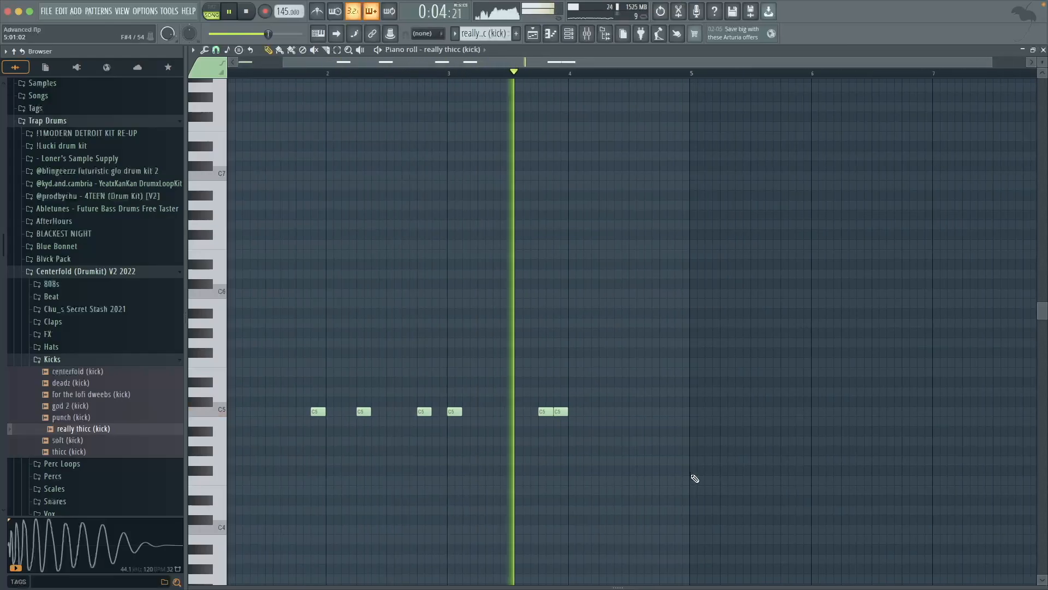
{"action": "scroll", "coordinate": [633, 477], "scroll_direction": "up", "scroll_amount": 2}
{"action": "left_click", "coordinate": [614, 412]}
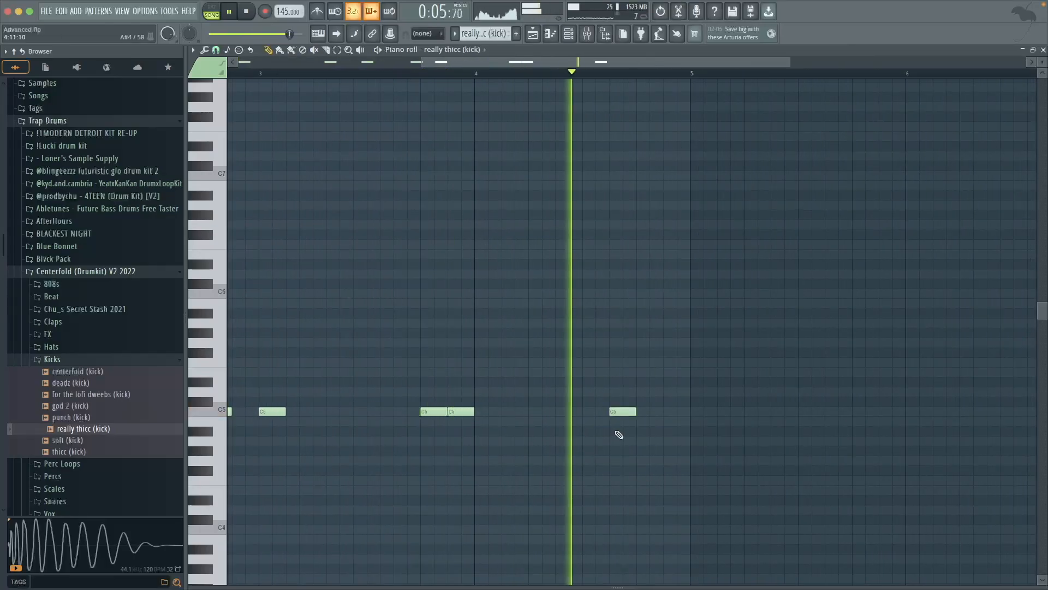
{"action": "left_click", "coordinate": [679, 413]}
{"action": "key", "text": "space"}
{"action": "left_click_drag", "start_coordinate": [685, 413], "coordinate": [679, 414]}
{"action": "right_click", "coordinate": [678, 414]}
{"action": "key", "text": "space"}
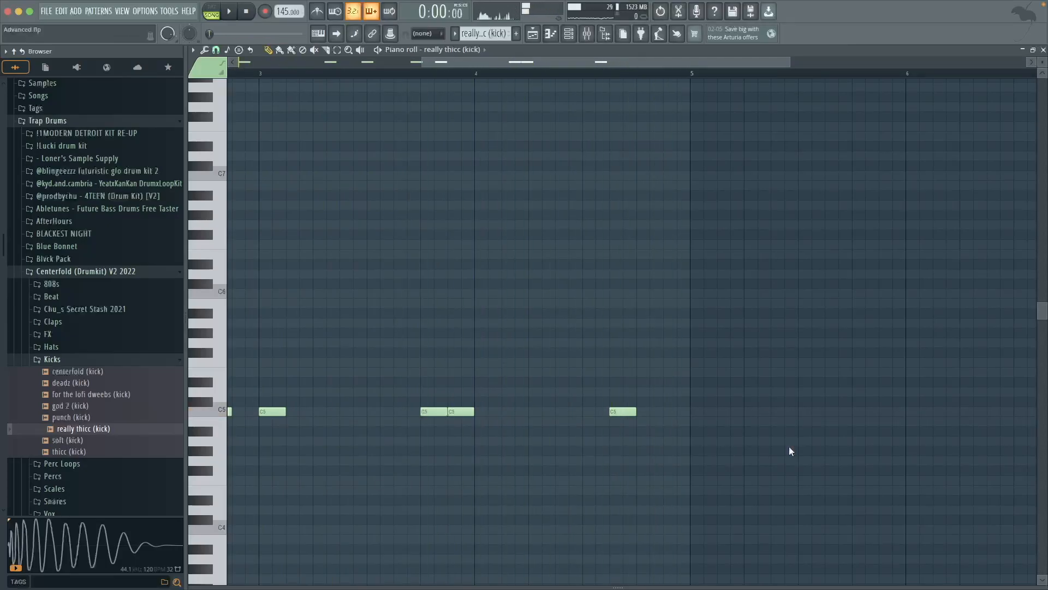
- Save the project and load the metro (808) sample from the Centerfold 808s folder onto the playlist track below the kick
{"action": "scroll", "coordinate": [811, 474], "scroll_direction": "down", "scroll_amount": 4}
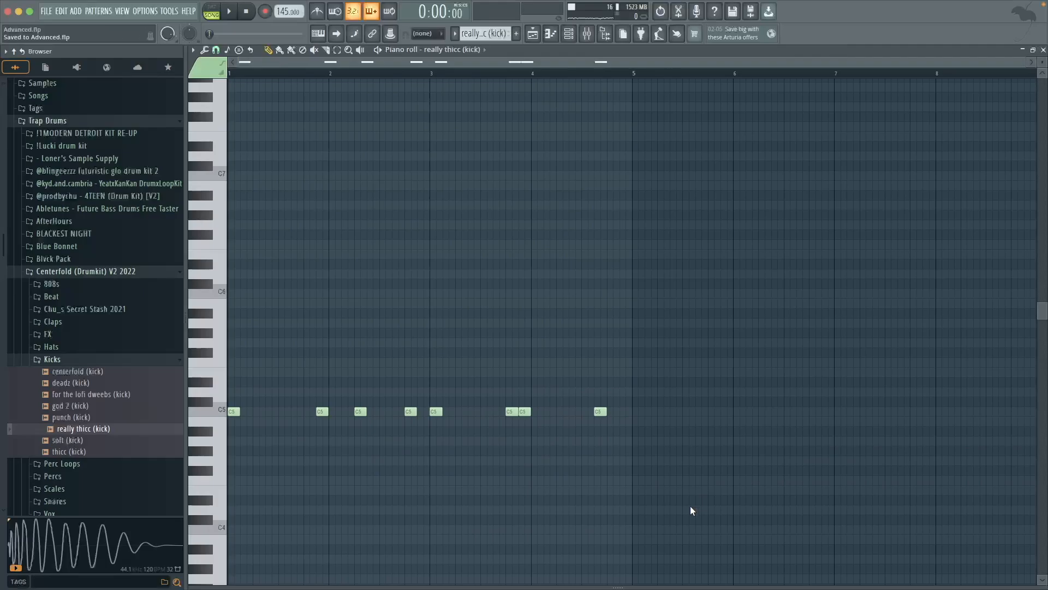
{"action": "key", "text": "F5"}
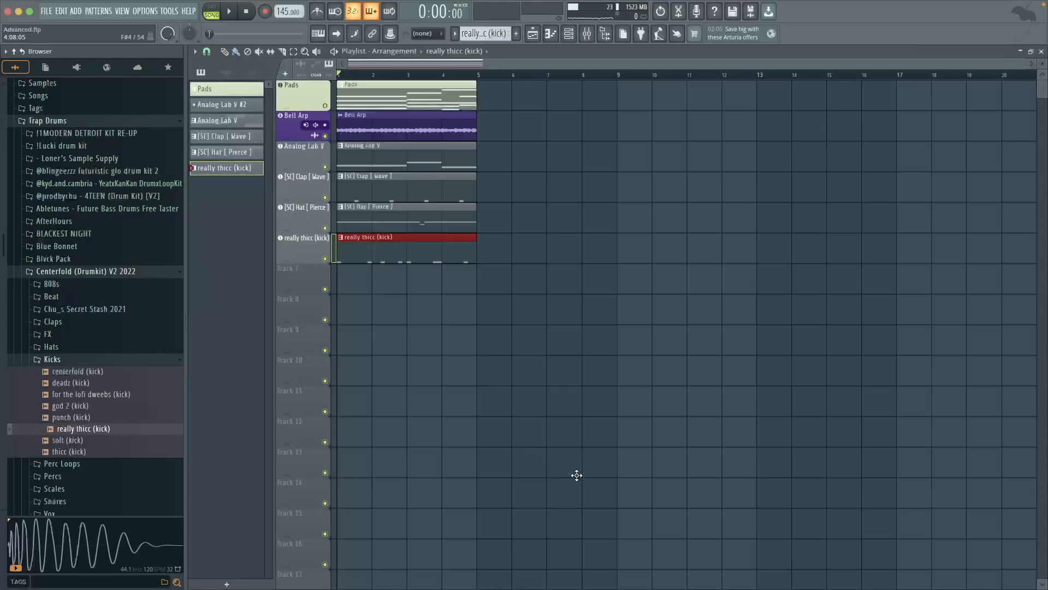
{"action": "left_click", "coordinate": [77, 286]}
{"action": "key", "text": "space"}
{"action": "left_click_drag", "start_coordinate": [115, 399], "coordinate": [568, 428]}
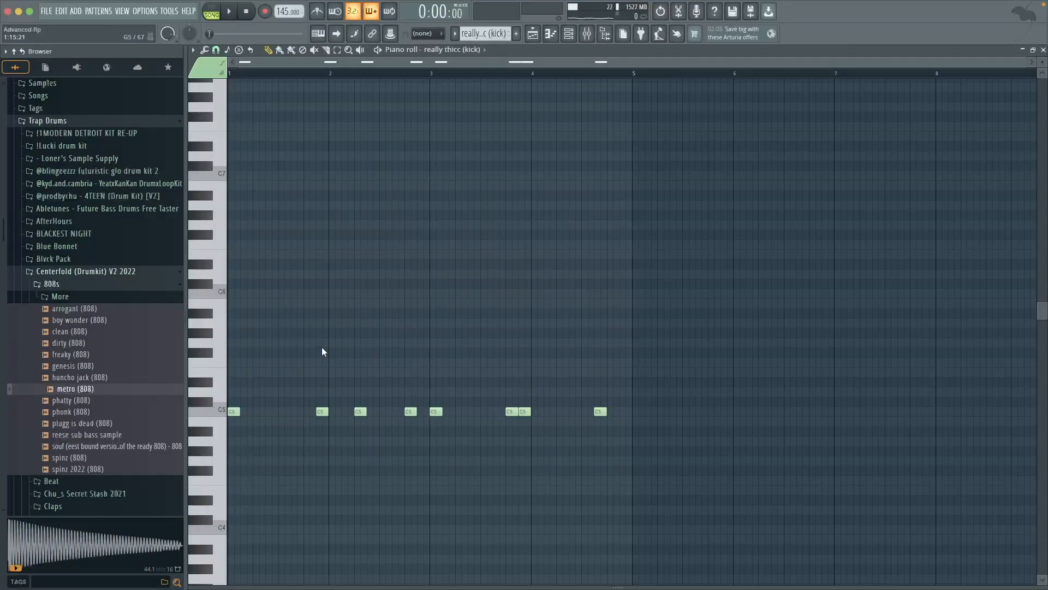
- Copy the kick notes into the metro (808) piano roll and raise them three semitones to D#5
{"action": "key", "text": "F5"}
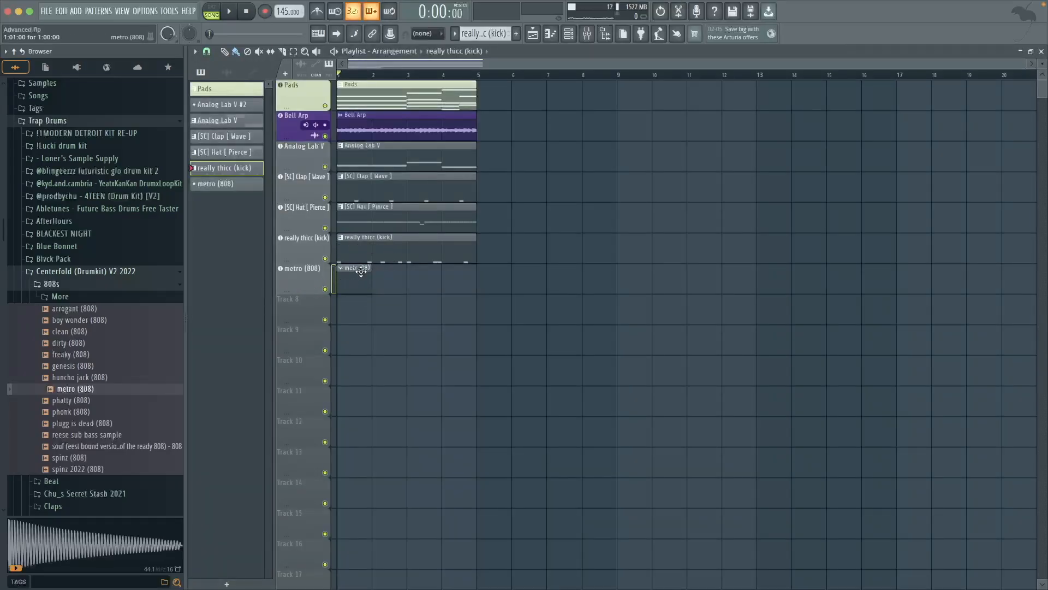
{"action": "double_click", "coordinate": [360, 271]}
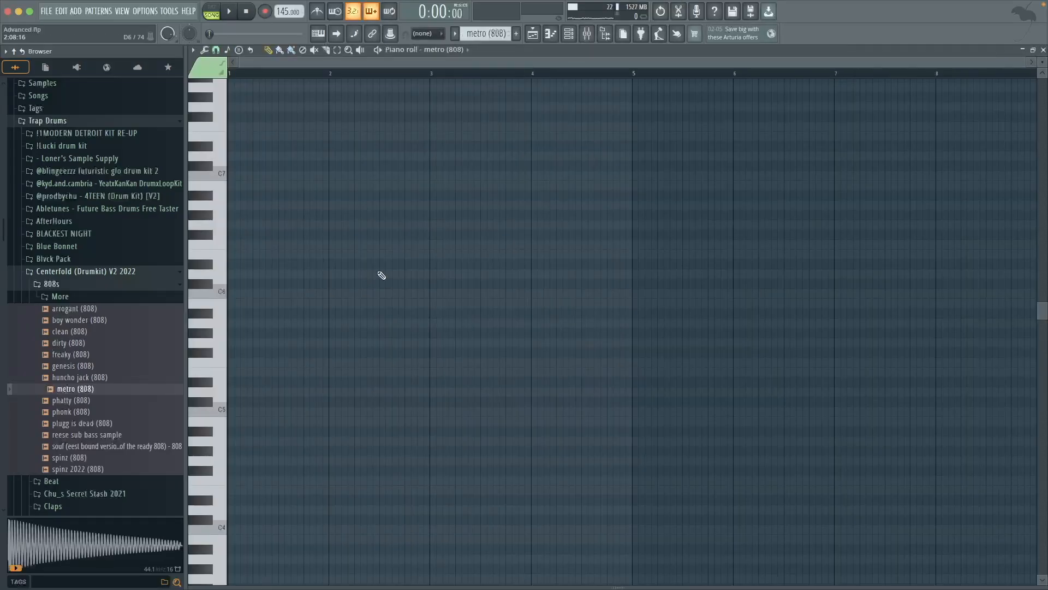
{"action": "key", "text": "ctrl+v"}
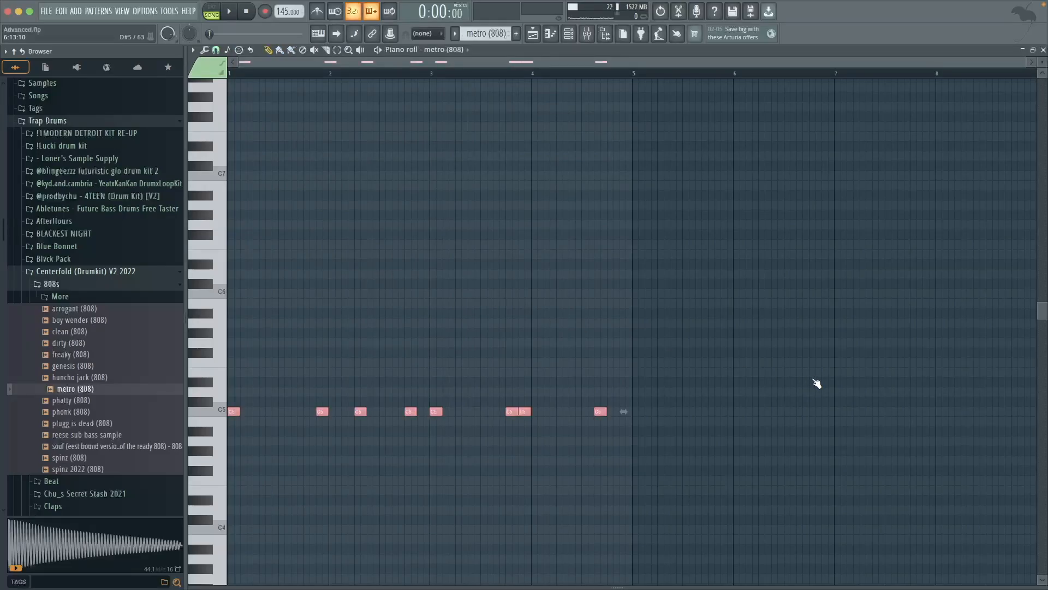
{"action": "key", "text": "shift+Up"}
{"action": "key", "text": "shift+Up"}
{"action": "key", "text": "shift+Up"}
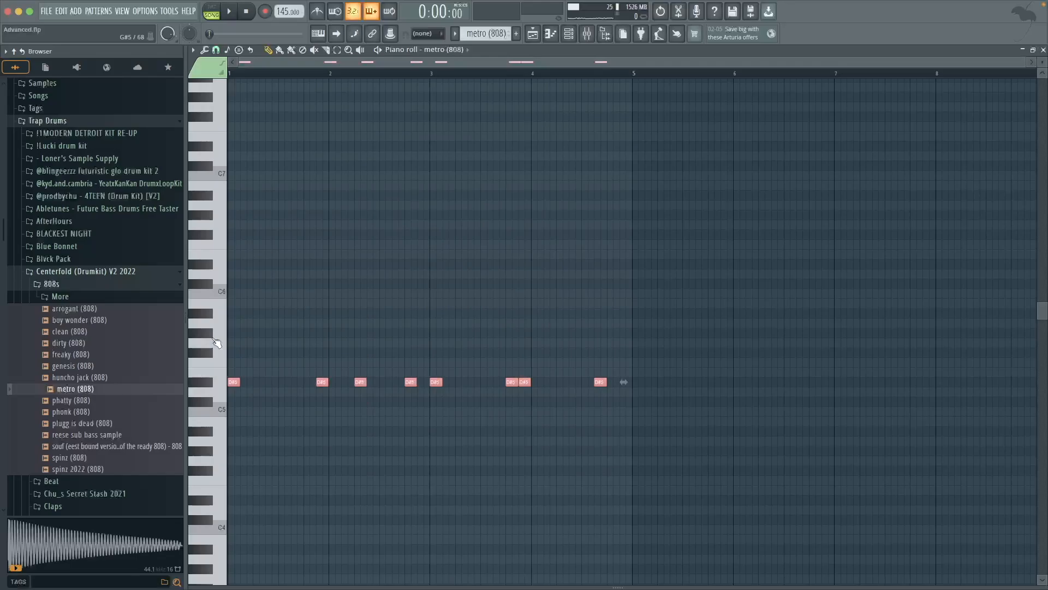
- Extend the 808 notes so each one reaches the next through the end of bar 4, play the loop and save the project
{"action": "key", "text": "ctrl+l"}
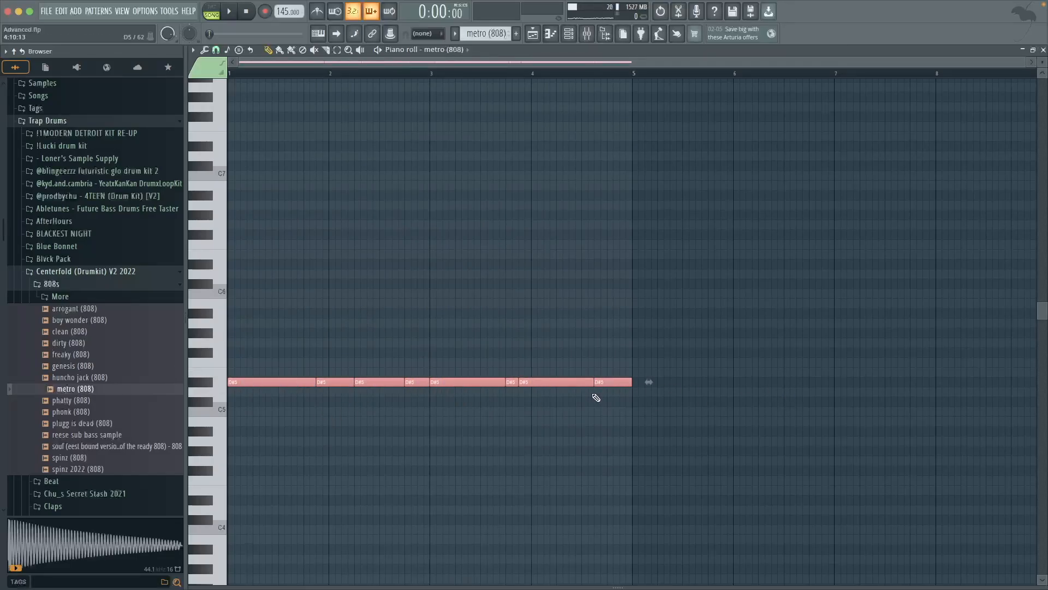
{"action": "key", "text": "ctrl+d"}
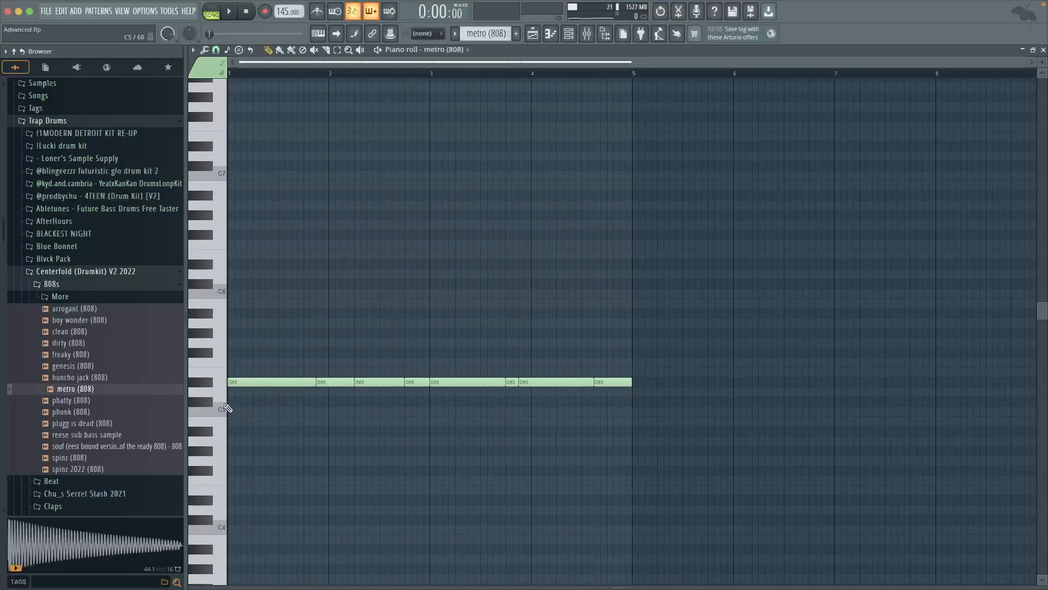
{"action": "scroll", "coordinate": [228, 408], "scroll_direction": "up", "scroll_amount": 3}
{"action": "key", "text": "space"}
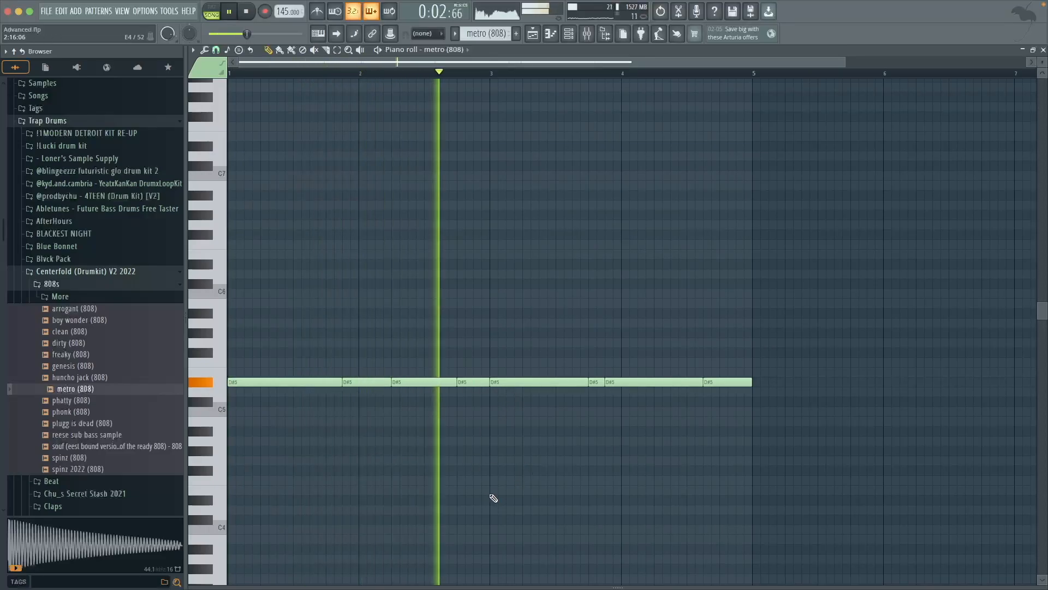
{"action": "key", "text": "space"}
{"action": "key", "text": "ctrl+s"}
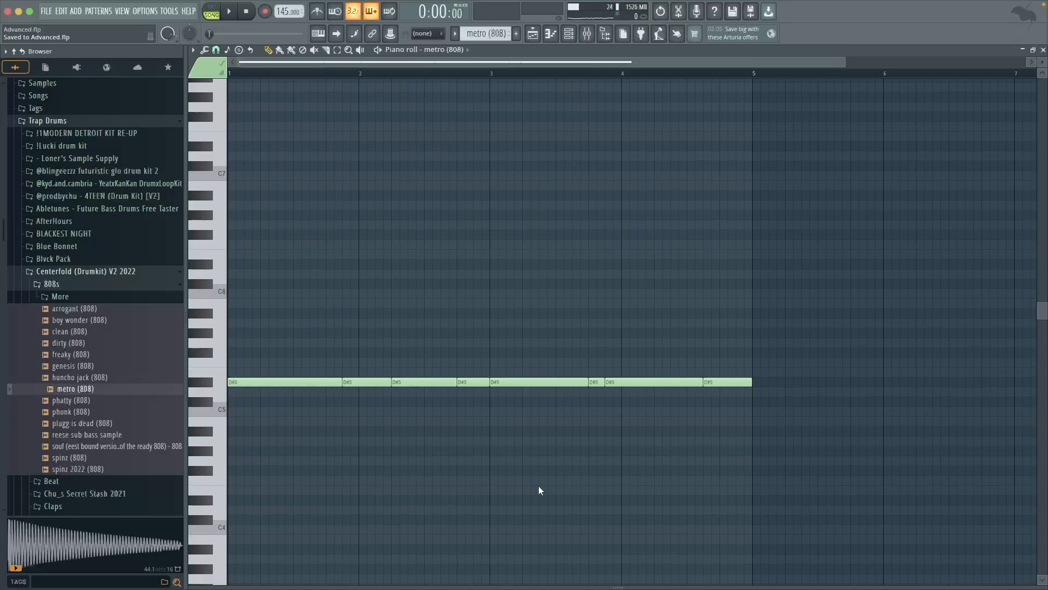
- Open the metro (808) sampler settings from its playlist track and return to its piano roll
{"action": "scroll", "coordinate": [538, 486], "scroll_direction": "down", "scroll_amount": 5}
{"action": "key", "text": "F5"}
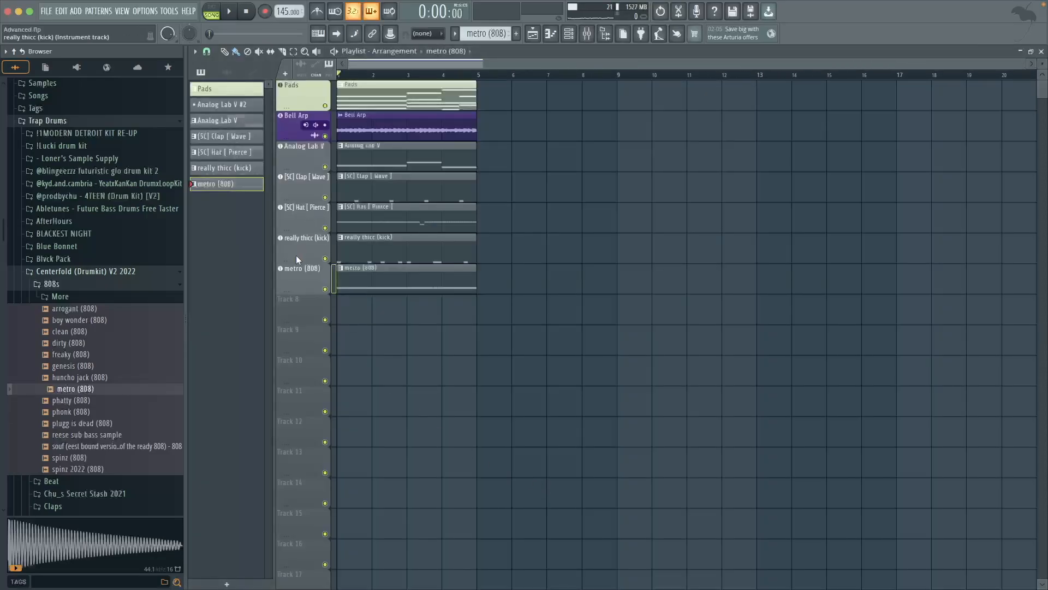
{"action": "left_click", "coordinate": [294, 273]}
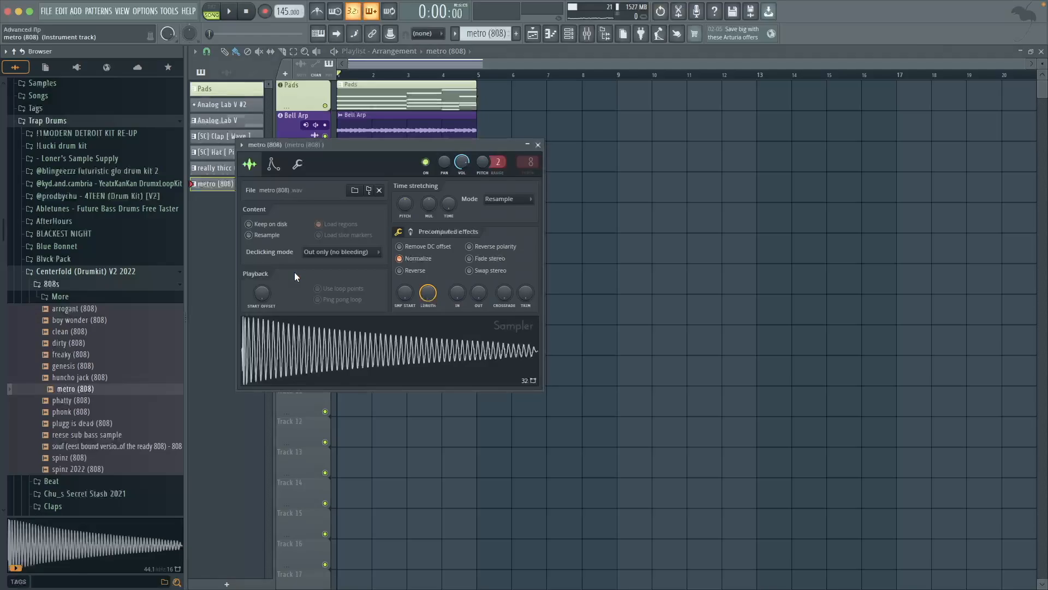
{"action": "key", "text": "F7"}
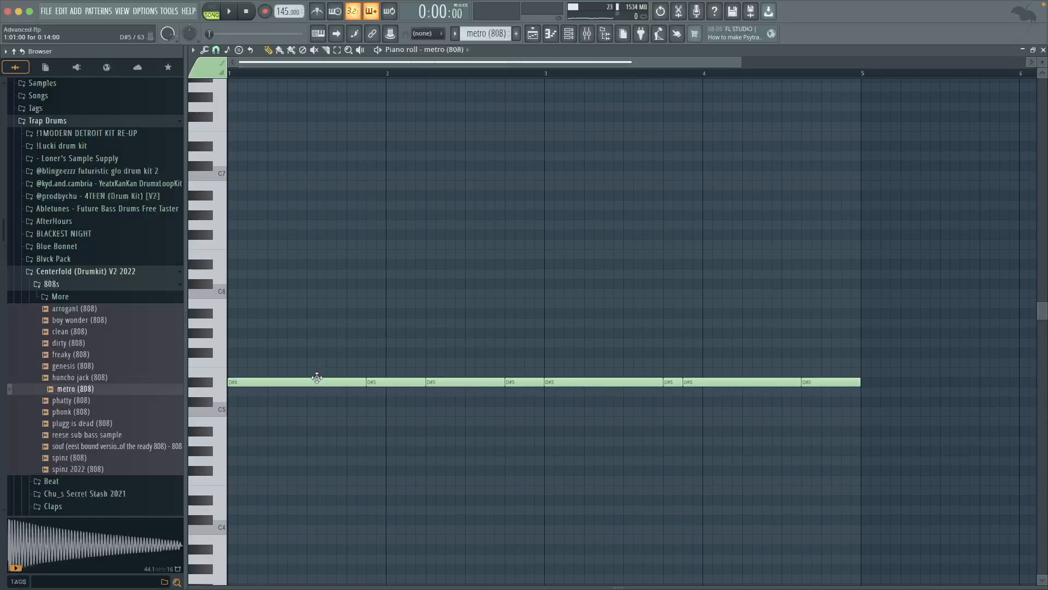
- Retune the last five 808 notes in order to F#5, F5, G#5, F5 and D5 while the loop plays
{"action": "left_click", "coordinate": [210, 382]}
{"action": "key", "text": "space"}
{"action": "scroll", "coordinate": [494, 421], "scroll_direction": "up", "scroll_amount": 3, "text": "ctrl"}
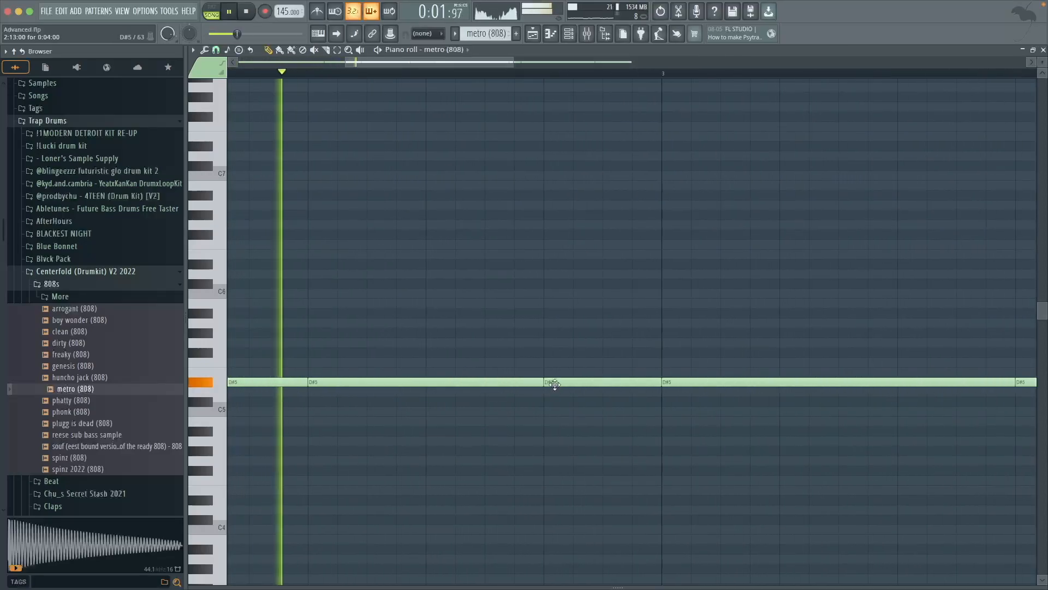
{"action": "left_click_drag", "start_coordinate": [551, 382], "coordinate": [552, 362]}
{"action": "key", "text": "space"}
{"action": "left_click_drag", "start_coordinate": [695, 382], "coordinate": [693, 352]}
{"action": "key", "text": "space"}
{"action": "scroll", "coordinate": [568, 445], "scroll_direction": "down", "scroll_amount": 3, "text": "ctrl"}
{"action": "left_click_drag", "start_coordinate": [737, 381], "coordinate": [741, 352]}
{"action": "left_click_drag", "start_coordinate": [779, 382], "coordinate": [738, 333]}
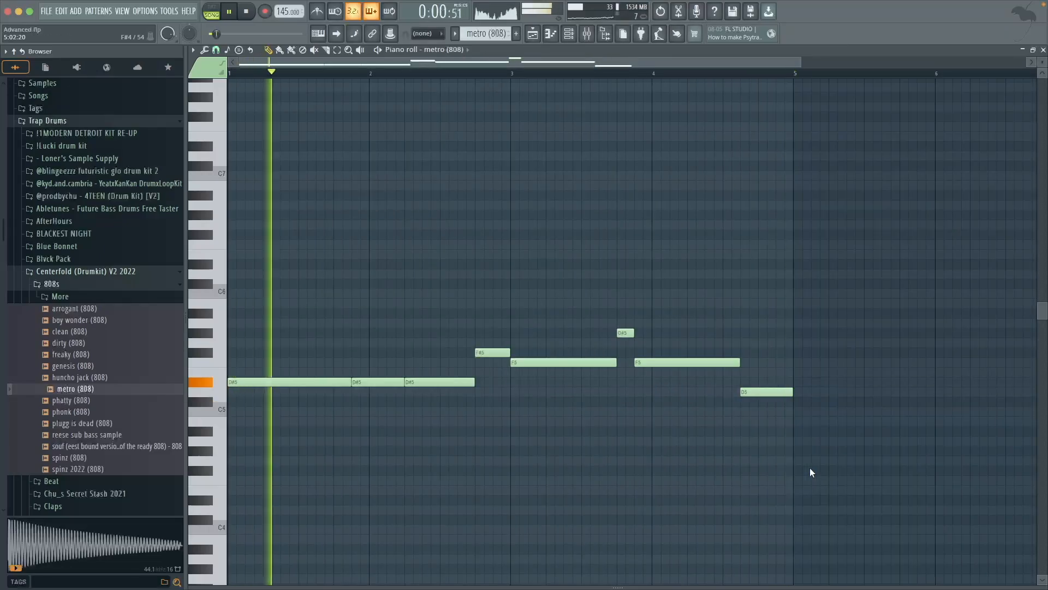
{"action": "key", "text": "space"}
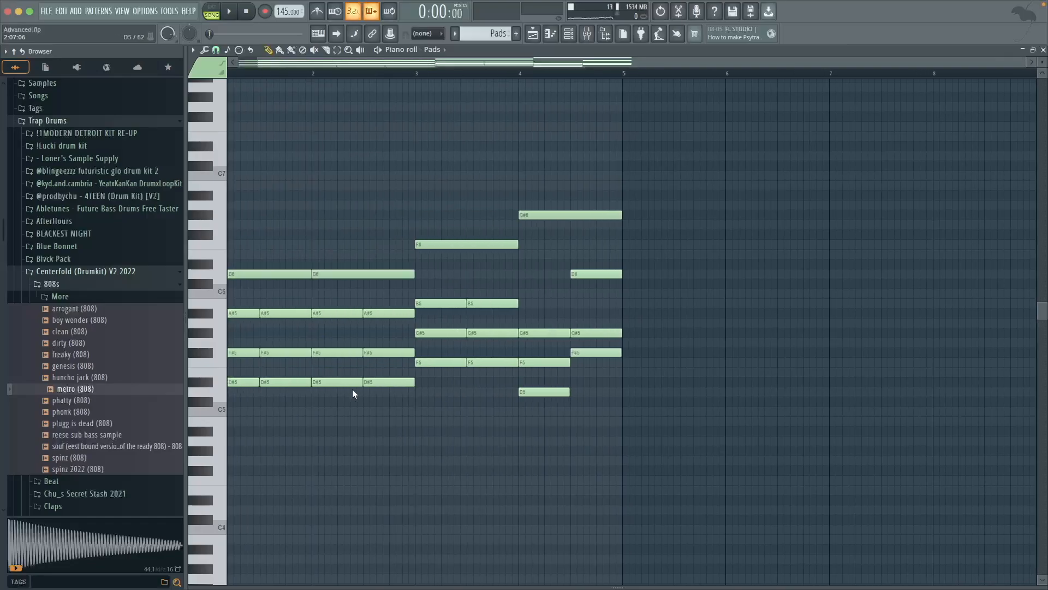
- Compare the lowest chord notes of the Pads pattern with the metro (808) notes in bars 3 and 4
{"action": "double_click", "coordinate": [453, 362]}
{"action": "left_click_drag", "start_coordinate": [452, 357], "coordinate": [489, 363]}
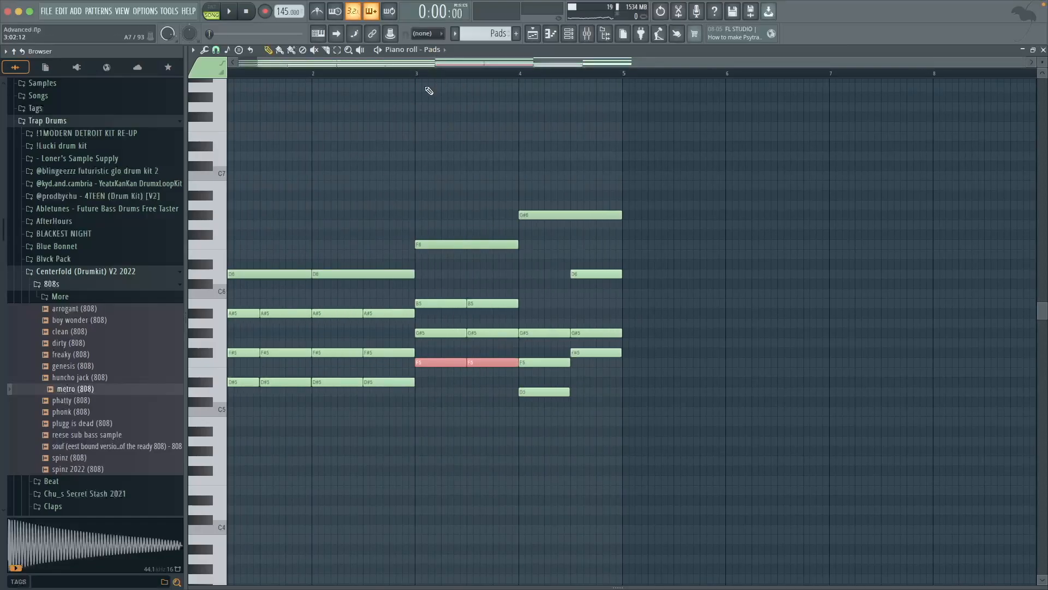
{"action": "left_click", "coordinate": [579, 411]}
{"action": "scroll", "coordinate": [519, 431], "scroll_direction": "up", "scroll_amount": 3}
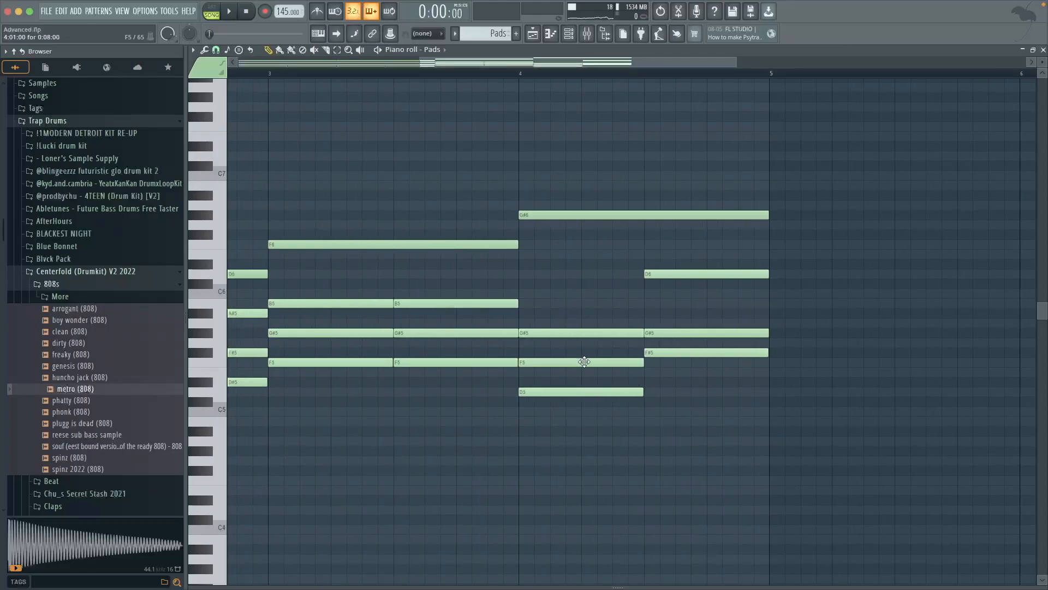
{"action": "key", "text": "F5"}
{"action": "double_click", "coordinate": [399, 289]}
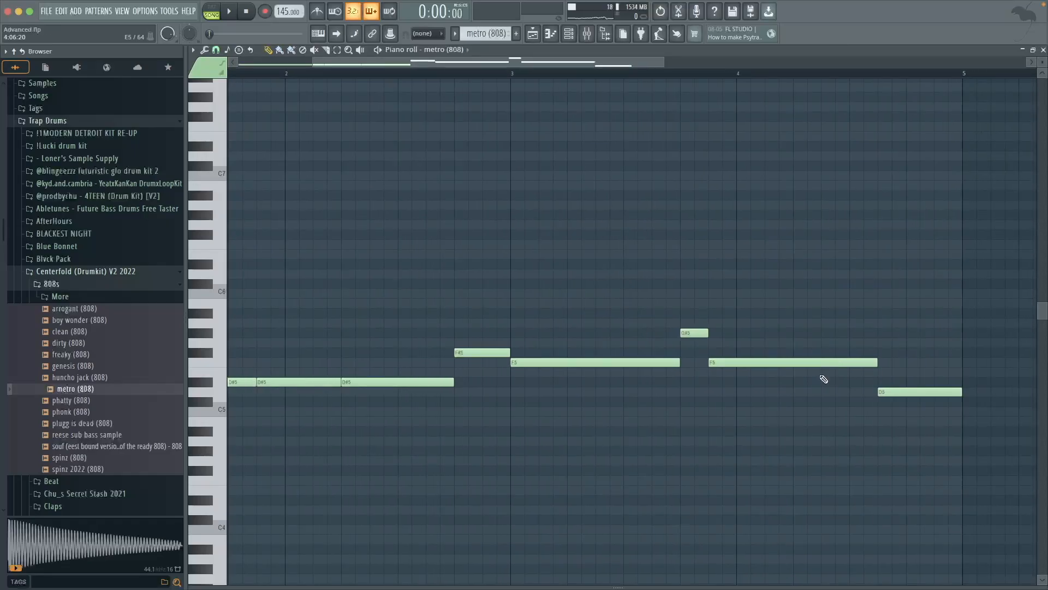
{"action": "scroll", "coordinate": [823, 367], "scroll_direction": "down", "scroll_amount": 2}
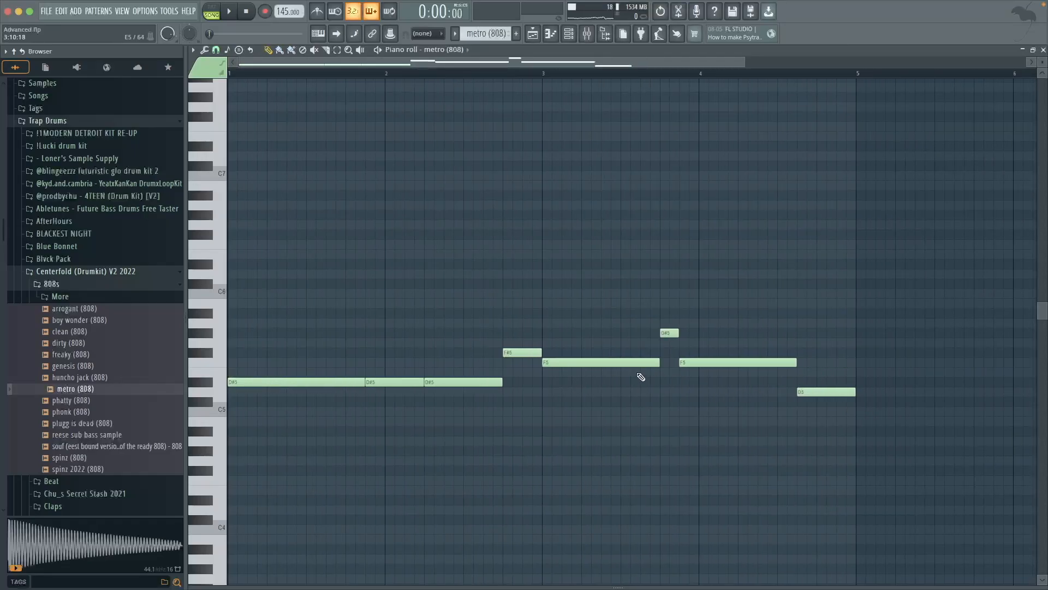
{"action": "left_click_drag", "start_coordinate": [626, 408], "coordinate": [679, 419]}
- Return to the playlist, collapse the 808s folder and adjust the time shift in the [SC] Hat [ Pierce ] channel's settings
{"action": "key", "text": "F5"}
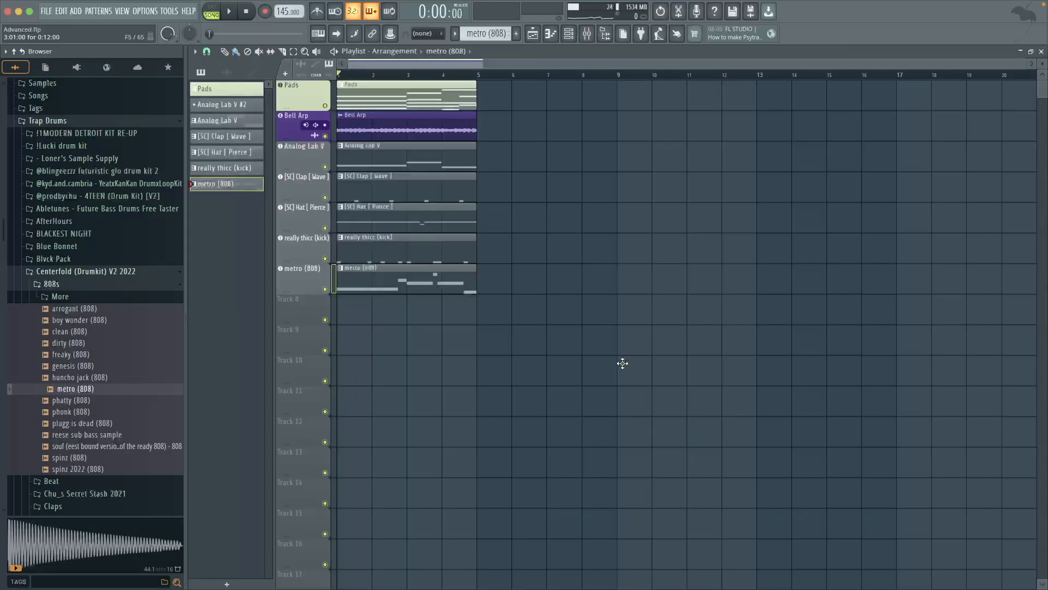
{"action": "left_click", "coordinate": [48, 284]}
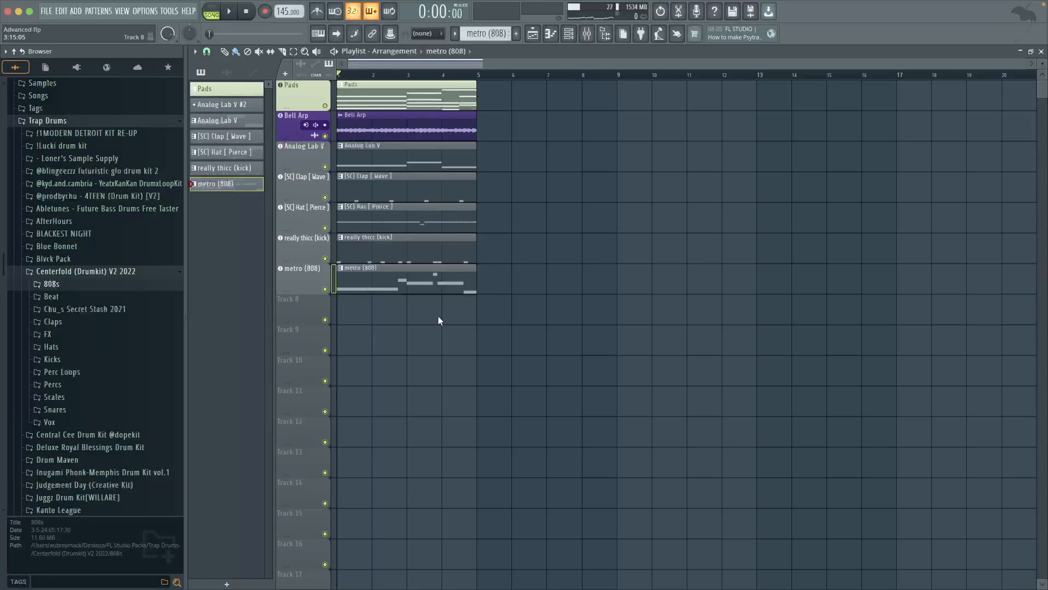
{"action": "left_click", "coordinate": [288, 211]}
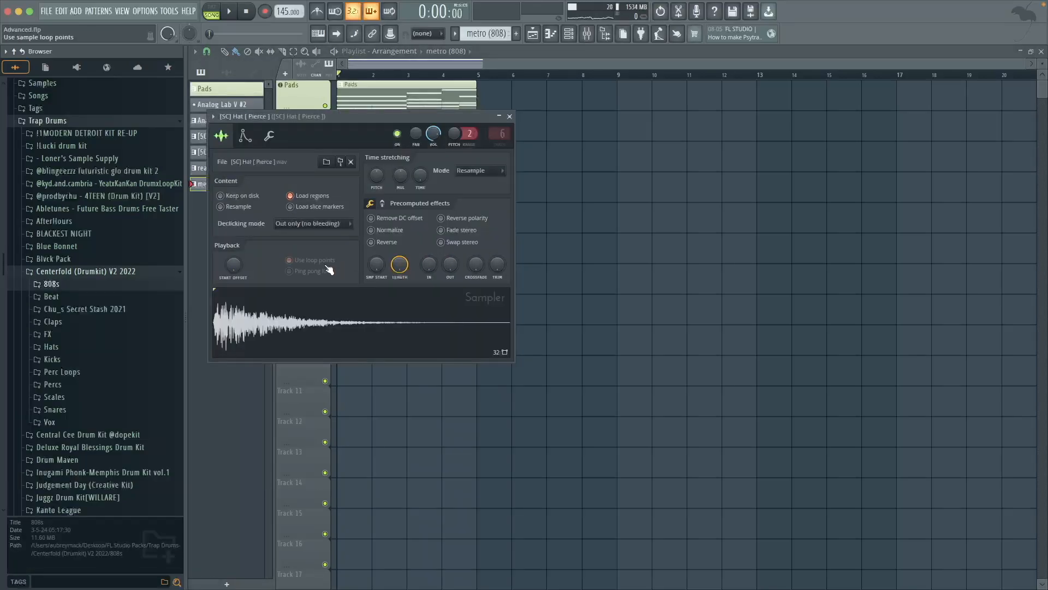
{"action": "left_click", "coordinate": [273, 138]}
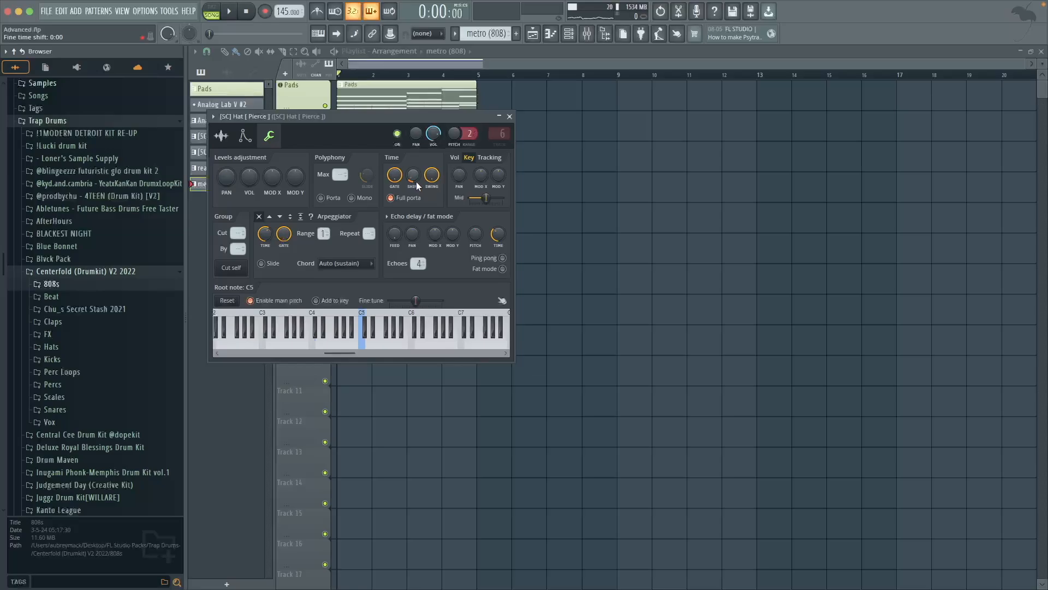
{"action": "left_click_drag", "start_coordinate": [416, 181], "coordinate": [416, 178]}
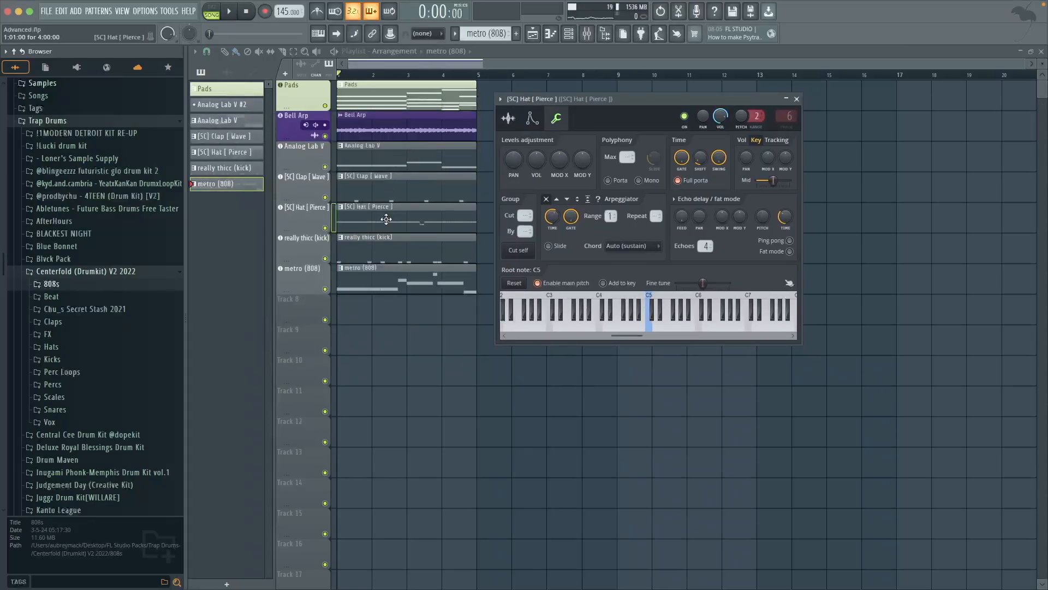
- Play the loop from the [SC] Hat [ Pierce ] piano roll, then return to the playlist and reopen the hat's sampler
{"action": "double_click", "coordinate": [387, 219]}
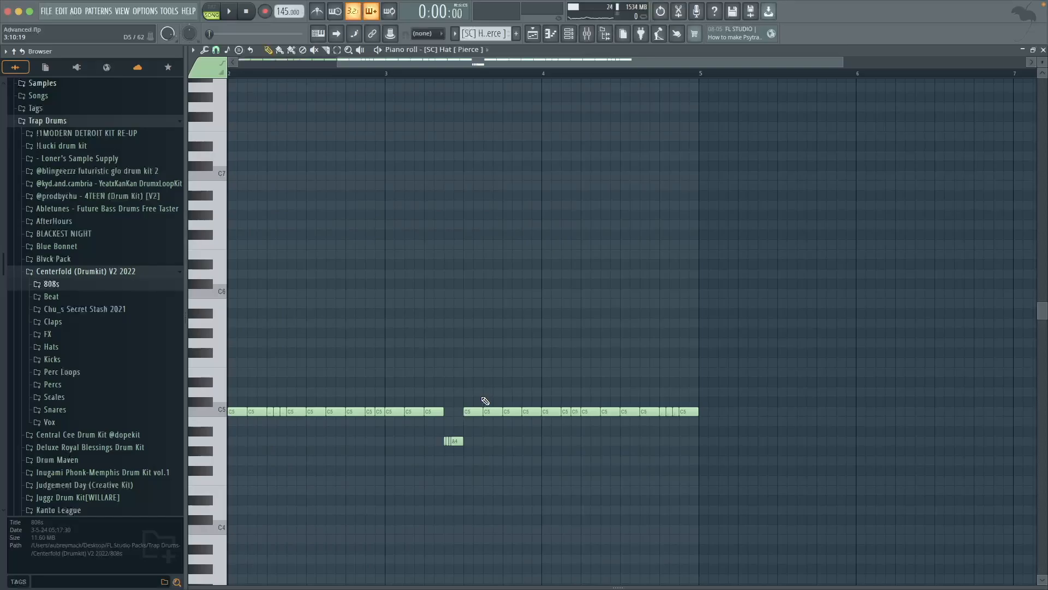
{"action": "key", "text": "space"}
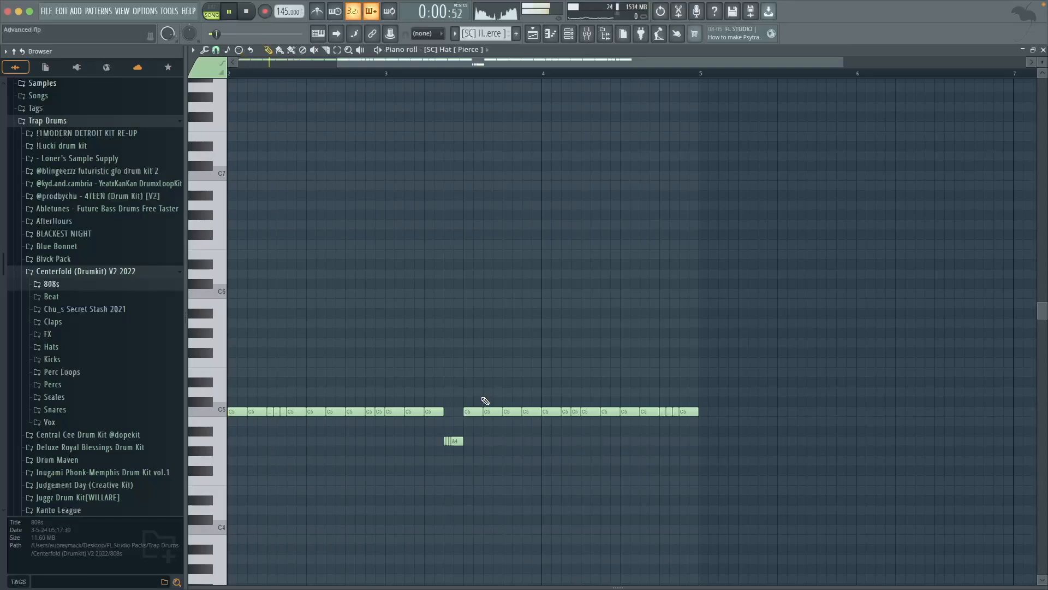
{"action": "key", "text": "F5"}
{"action": "key", "text": "space"}
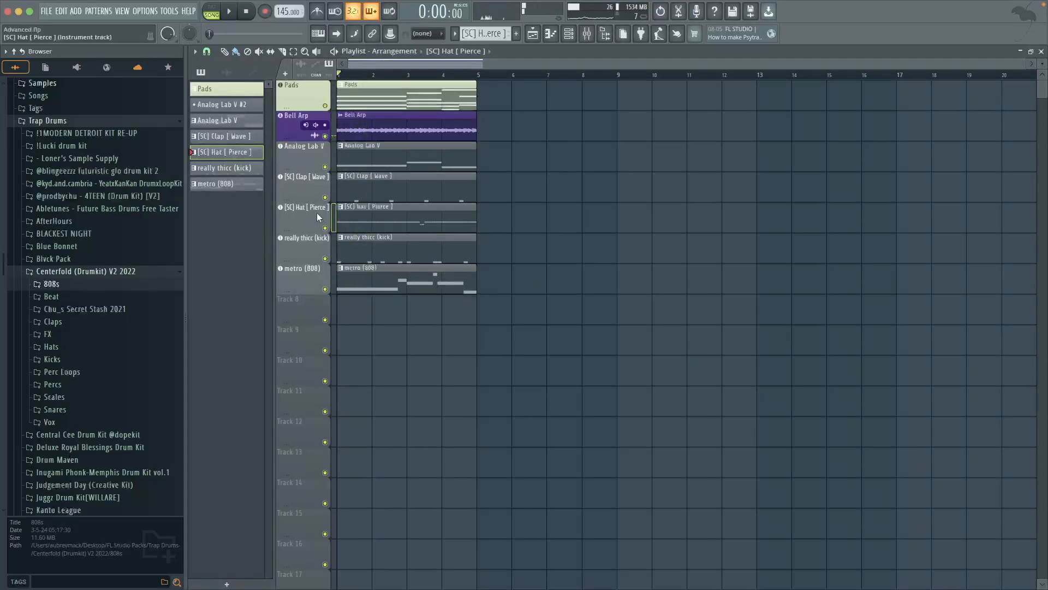
{"action": "left_click", "coordinate": [317, 212]}
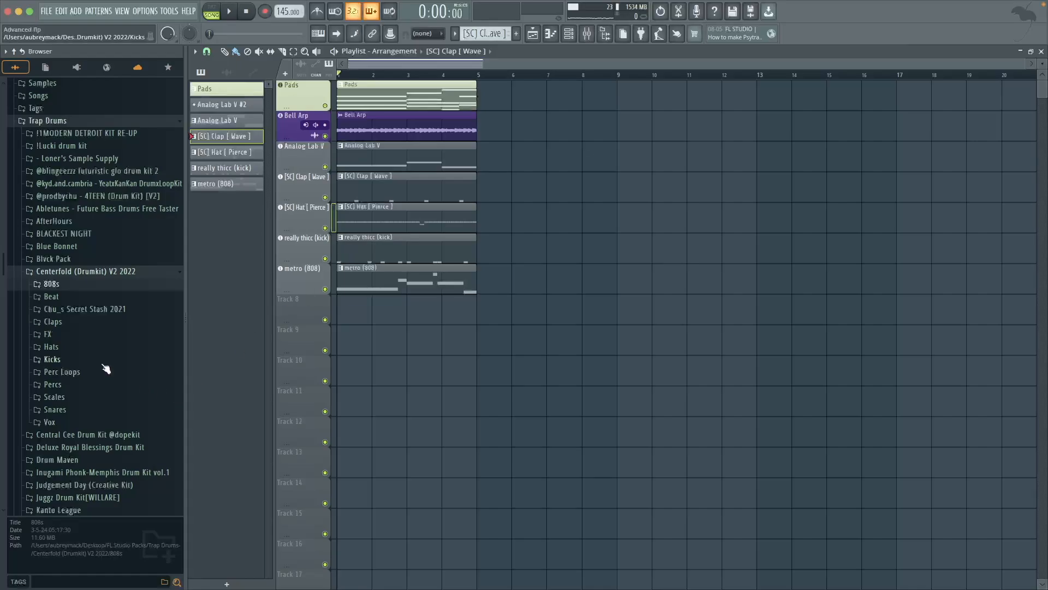
- Audition the open hats in the Centerfold kit's OH folder, including supernova, white nova, lonely and you rollin _
{"action": "left_click", "coordinate": [66, 385]}
{"action": "left_click", "coordinate": [70, 399]}
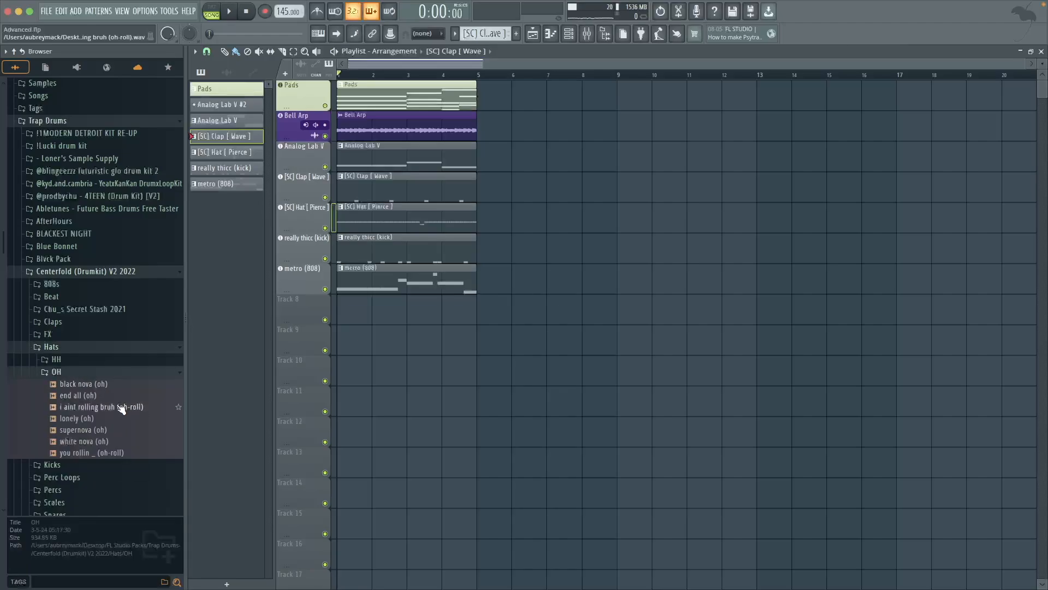
{"action": "left_click", "coordinate": [119, 406]}
{"action": "left_click", "coordinate": [113, 430]}
{"action": "left_click", "coordinate": [108, 442]}
{"action": "left_click", "coordinate": [109, 453]}
{"action": "left_click", "coordinate": [101, 420]}
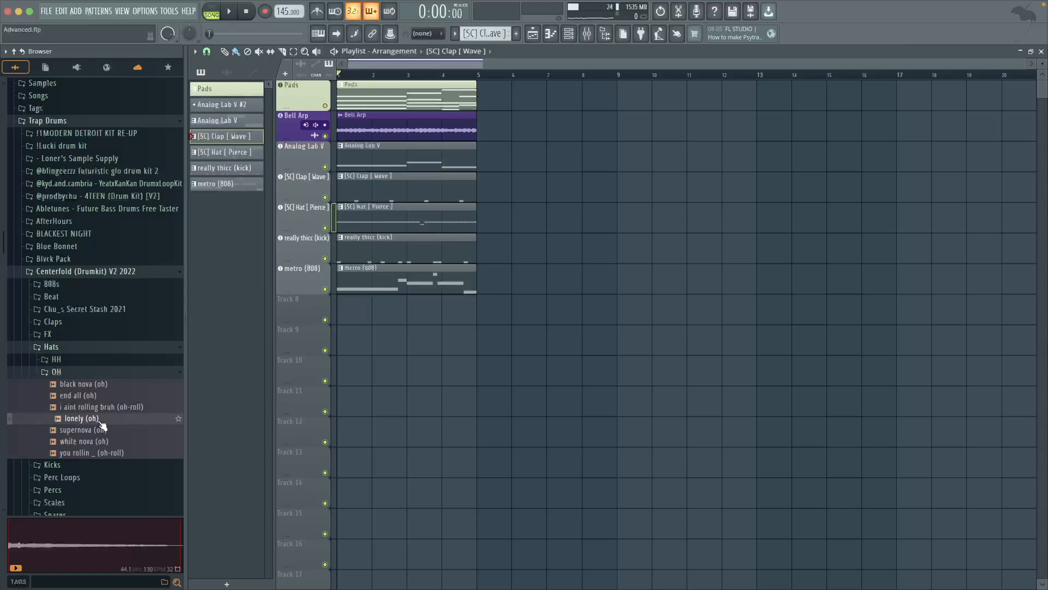
{"action": "left_click", "coordinate": [111, 453]}
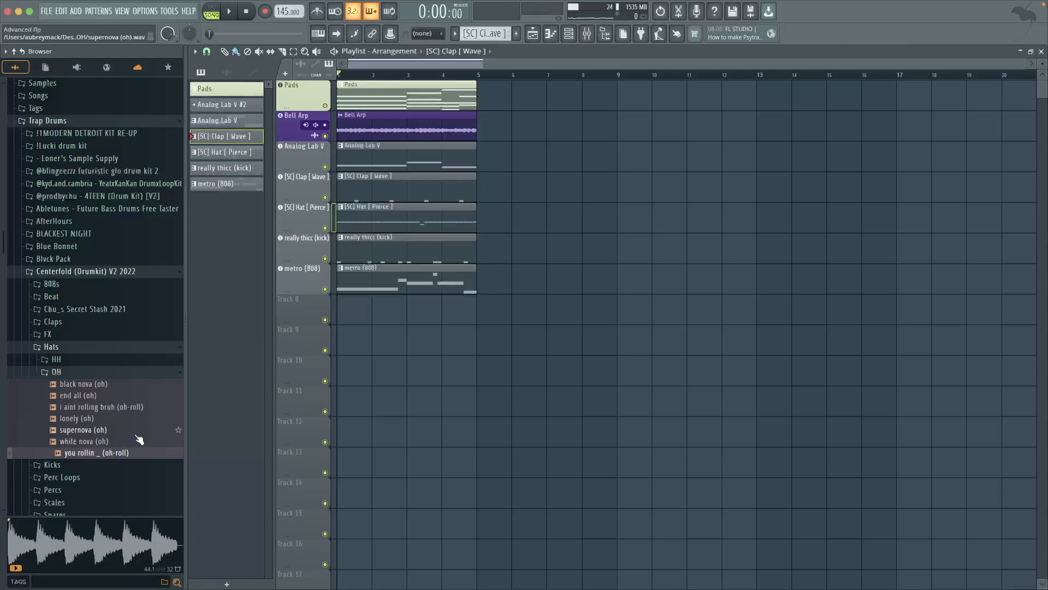
- Audition the Beyond and KOD open hats in the Hats > Open folder of the 4TEEN drum kit
{"action": "scroll", "coordinate": [110, 279], "scroll_direction": "up", "scroll_amount": 2}
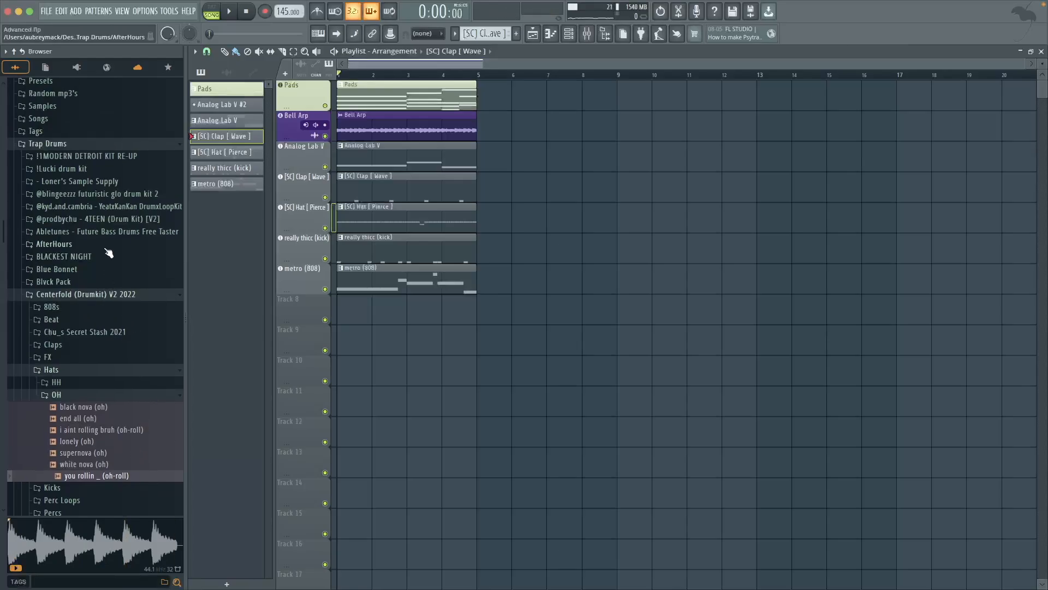
{"action": "left_click", "coordinate": [101, 218]}
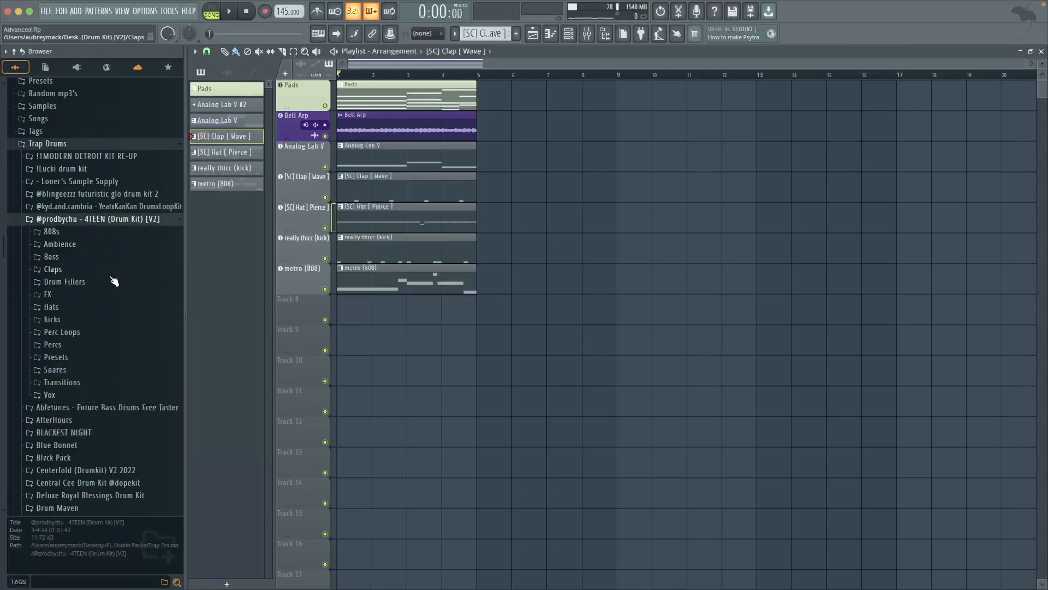
{"action": "left_click", "coordinate": [72, 309]}
{"action": "left_click", "coordinate": [63, 345]}
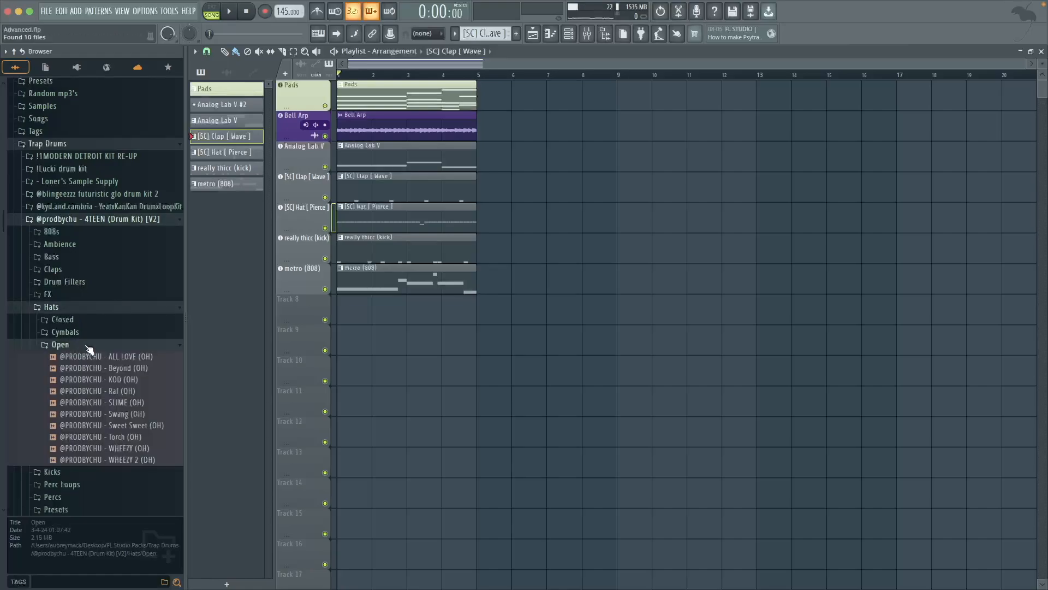
{"action": "left_click", "coordinate": [117, 371]}
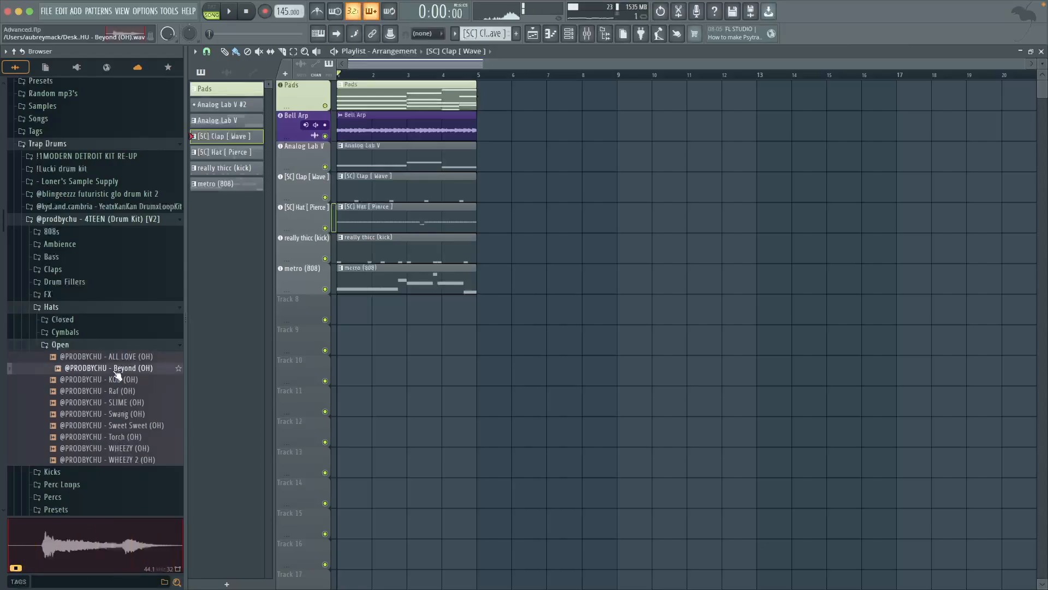
{"action": "left_click", "coordinate": [122, 380]}
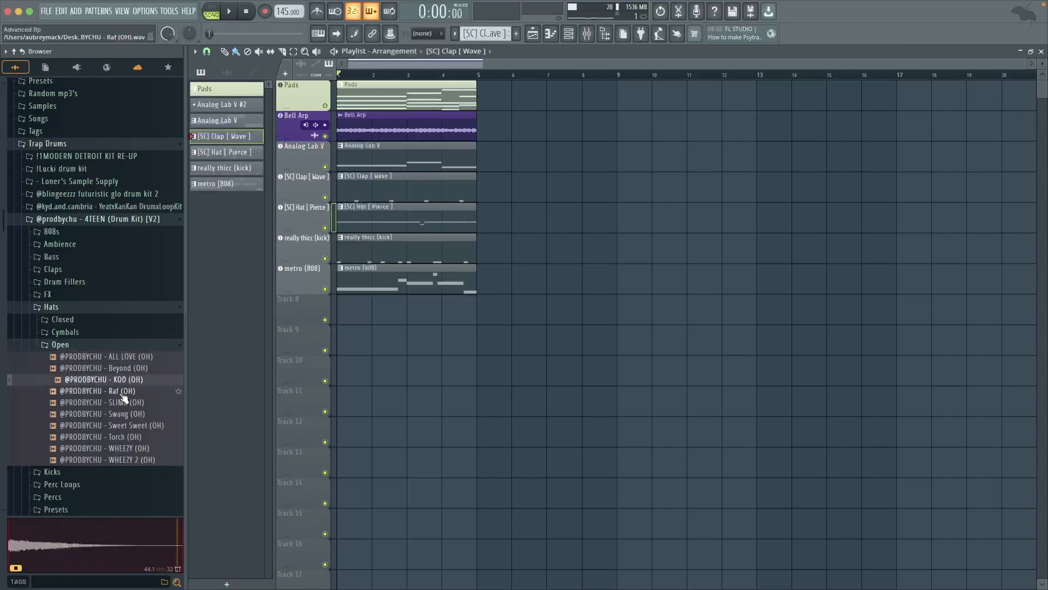
- Check the KOD (OH) sample against the playing loop and add it to the playlist as an instrument track
{"action": "left_click", "coordinate": [122, 379]}
{"action": "key", "text": "space"}
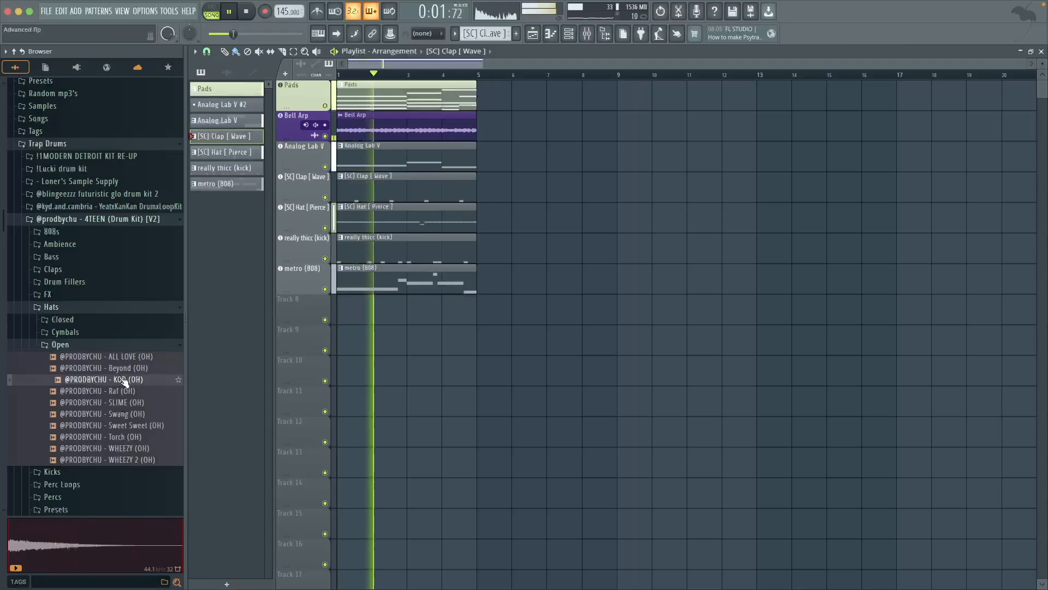
{"action": "left_click_drag", "start_coordinate": [122, 381], "coordinate": [480, 335]}
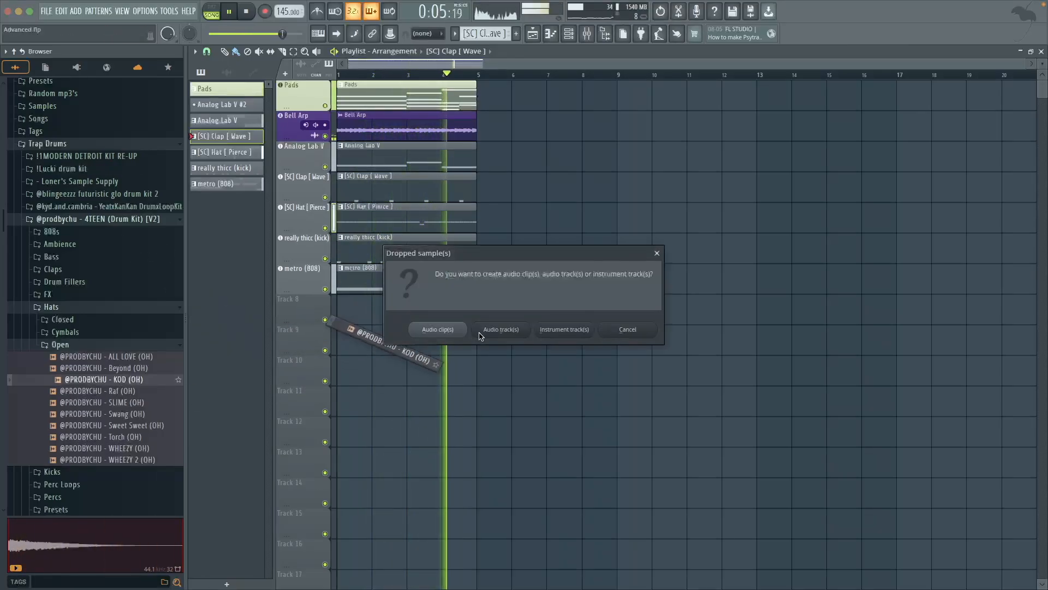
{"action": "left_click", "coordinate": [566, 329]}
{"action": "key", "text": "space"}
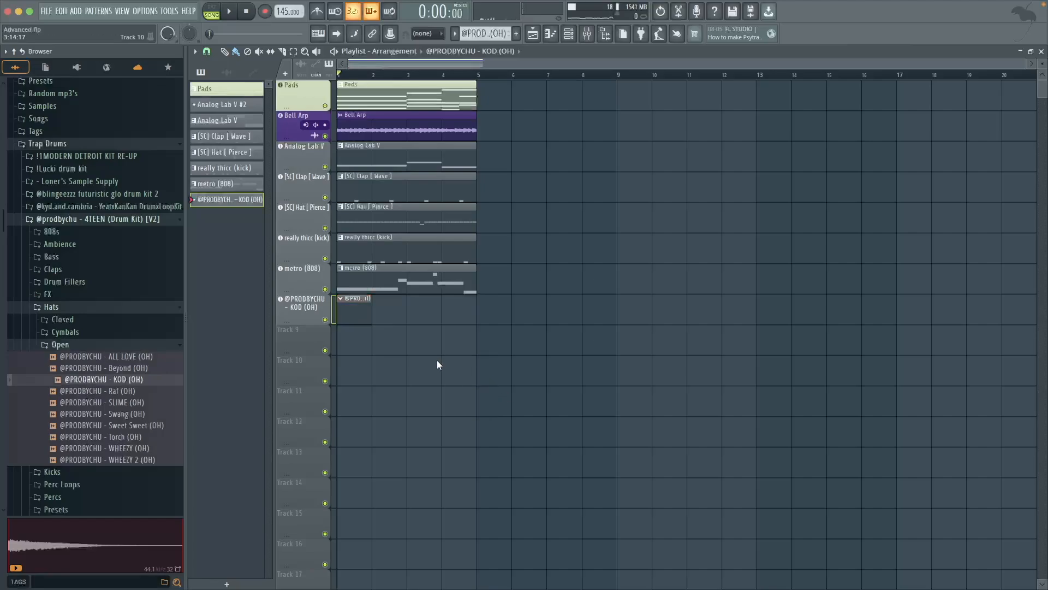
- Program C5 open-hat notes at bar 1 step 7, bar 2 step 13 and bar 4 step 5, extending the second to bar 3
{"action": "double_click", "coordinate": [362, 311]}
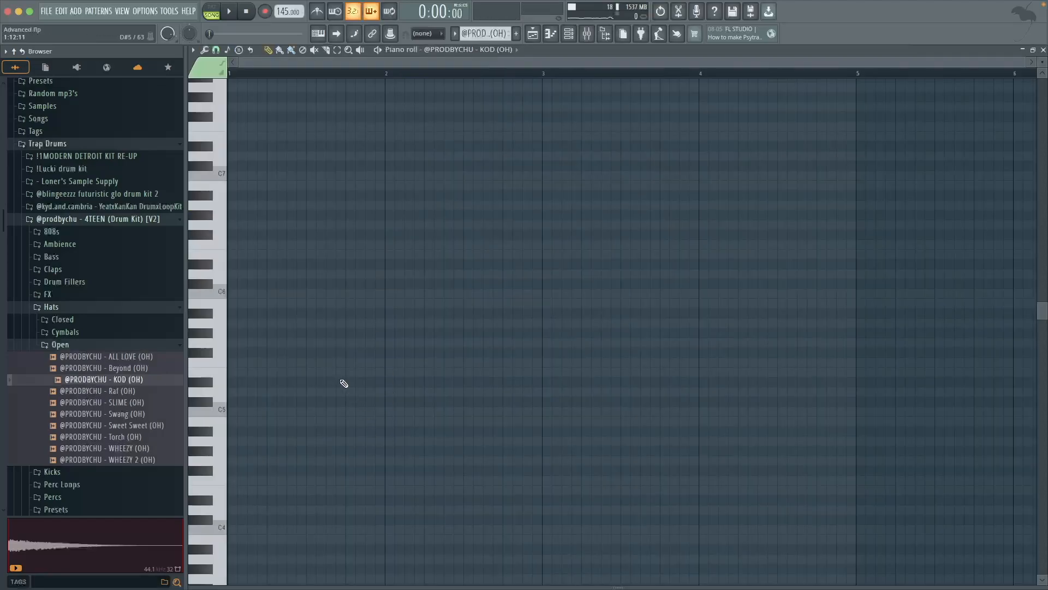
{"action": "scroll", "coordinate": [338, 349], "scroll_direction": "down", "scroll_amount": 1}
{"action": "key", "text": "space"}
{"action": "left_click", "coordinate": [295, 381]}
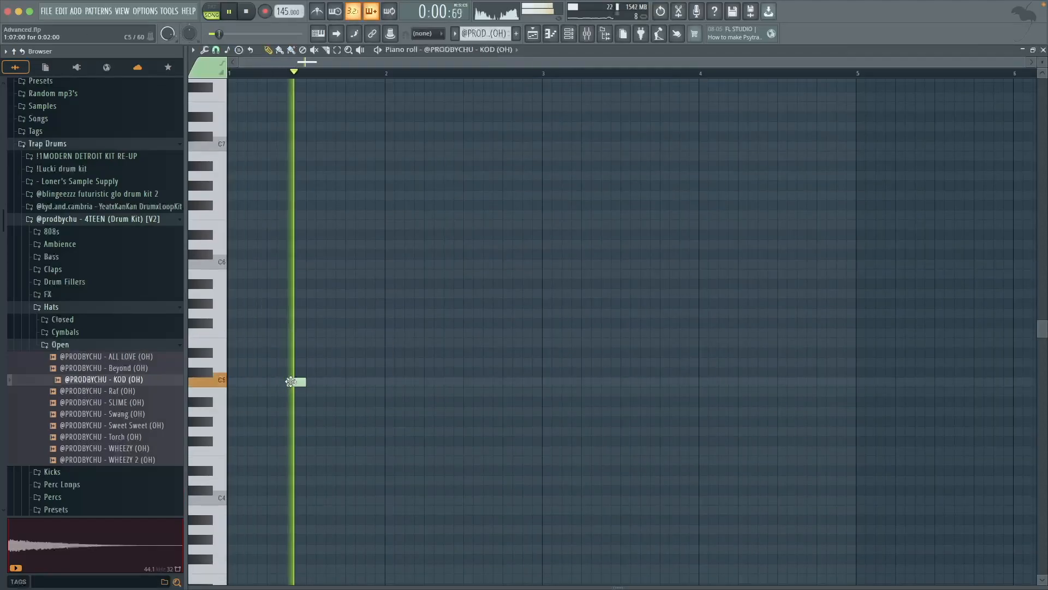
{"action": "left_click", "coordinate": [510, 382]}
{"action": "left_click_drag", "start_coordinate": [504, 418], "coordinate": [537, 424]}
{"action": "left_click", "coordinate": [743, 382]}
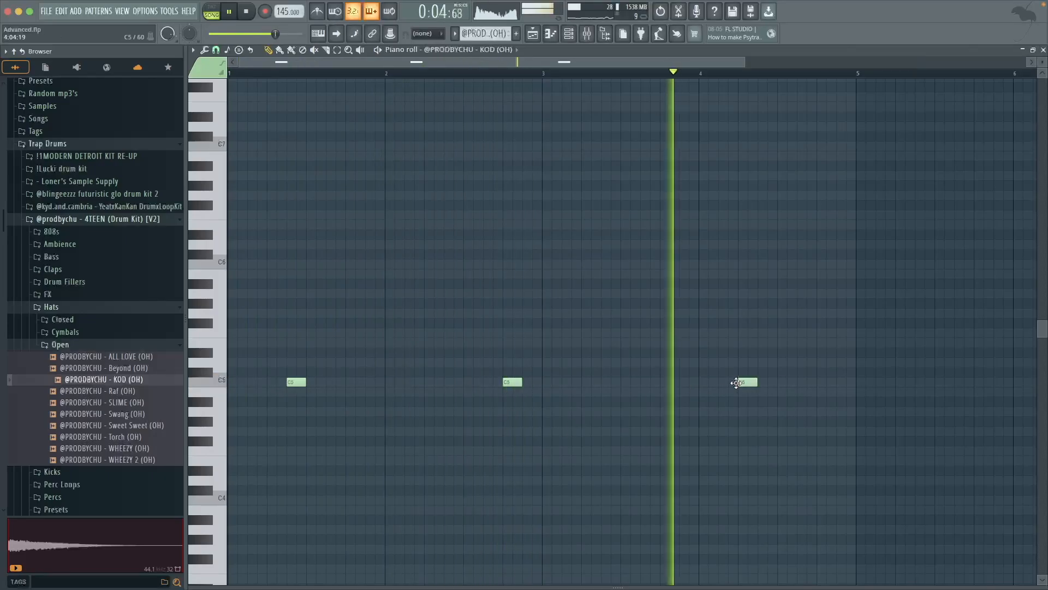
{"action": "left_click_drag", "start_coordinate": [522, 381], "coordinate": [542, 381]}
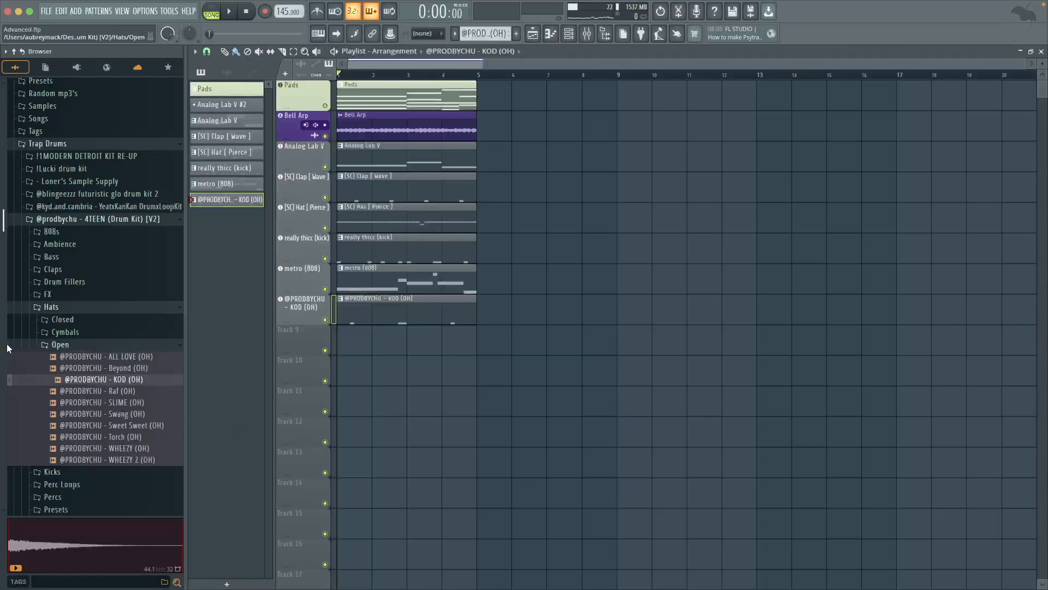
- Audition the percussion samples in the 4TEEN kit's Percs folder, including Cow Bell, SQUARE, PENTAGON, CLACK, CASH IN and Bongo
{"action": "left_click", "coordinate": [54, 307]}
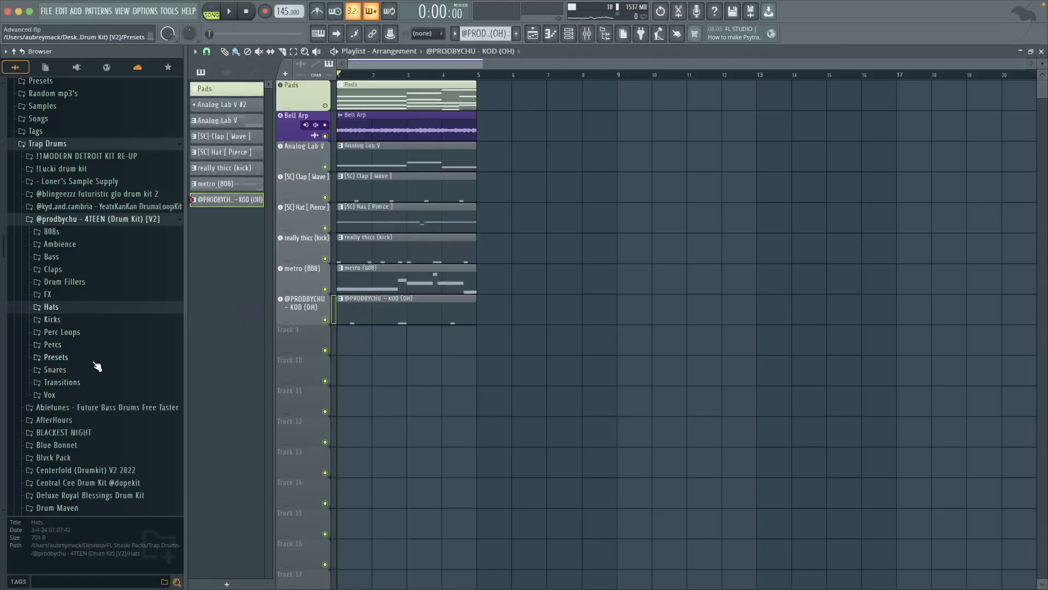
{"action": "left_click", "coordinate": [59, 345]}
{"action": "scroll", "coordinate": [153, 377], "scroll_direction": "down", "scroll_amount": 2}
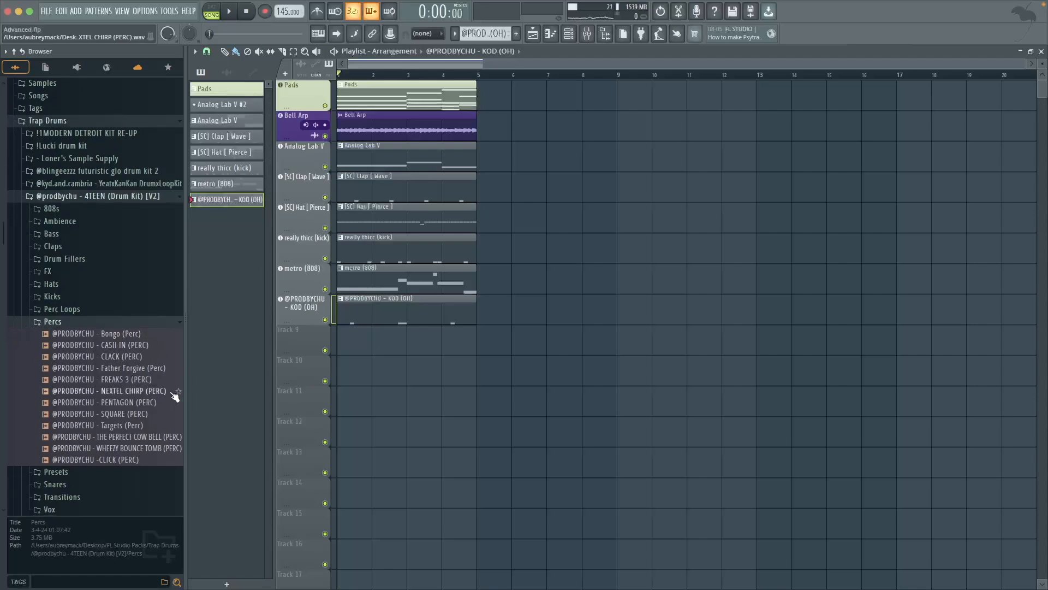
{"action": "left_click", "coordinate": [131, 437]}
{"action": "left_click", "coordinate": [133, 425]}
{"action": "left_click", "coordinate": [137, 413]}
{"action": "left_click", "coordinate": [143, 402]}
{"action": "left_click", "coordinate": [145, 414]}
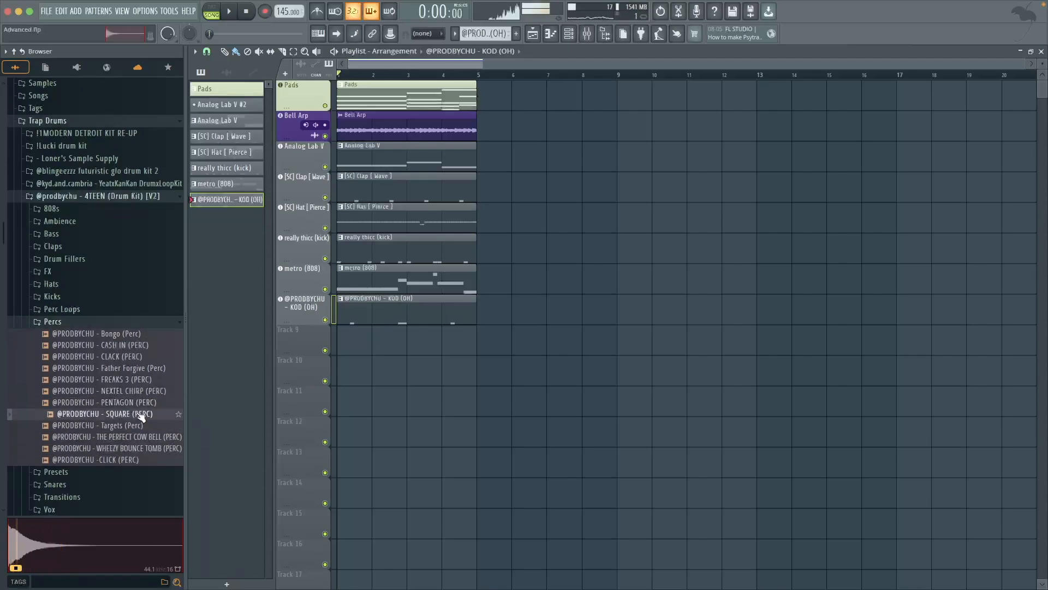
{"action": "left_click", "coordinate": [55, 460]}
{"action": "left_click", "coordinate": [70, 402]}
{"action": "left_click", "coordinate": [73, 368]}
{"action": "left_click", "coordinate": [85, 357]}
{"action": "left_click", "coordinate": [82, 345]}
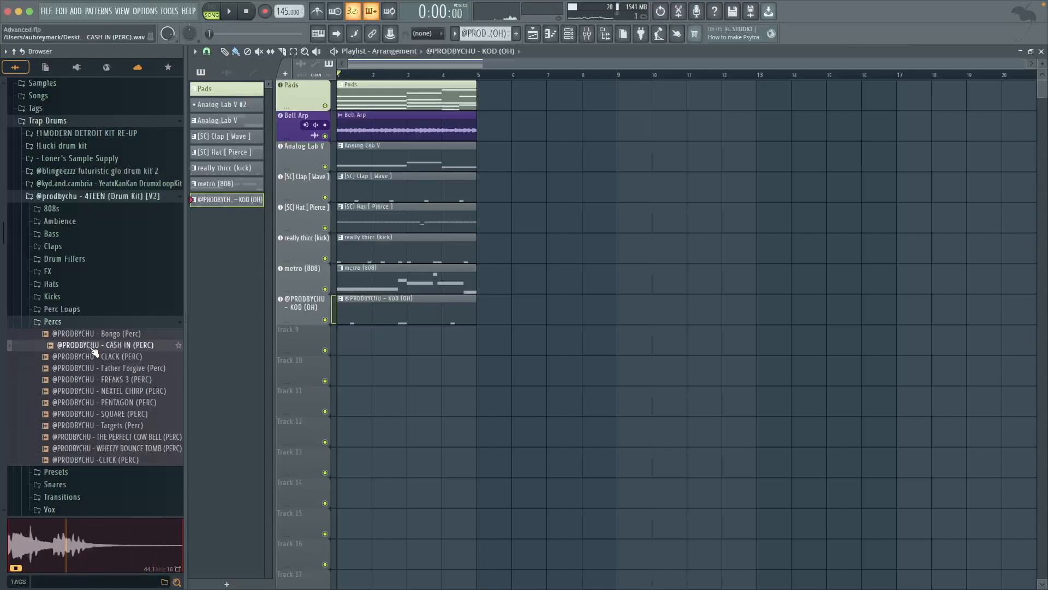
{"action": "left_click", "coordinate": [82, 334]}
- Pick Fake Cuban perc from the !Lucki drum kit's $Perc folder and add it to the playlist as an instrument track
{"action": "scroll", "coordinate": [86, 464], "scroll_direction": "up", "scroll_amount": 2}
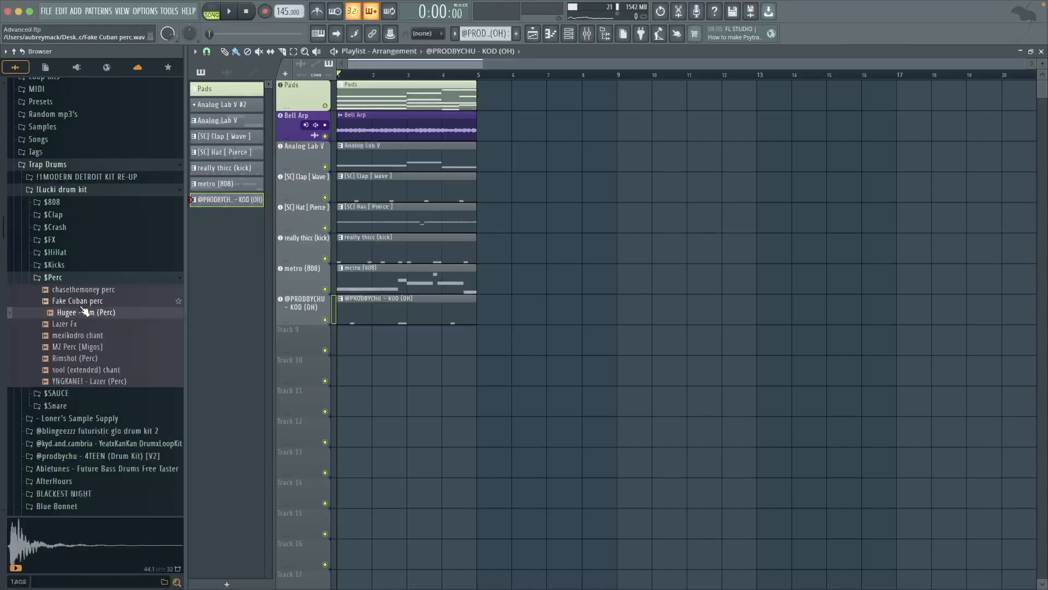
{"action": "left_click", "coordinate": [83, 301]}
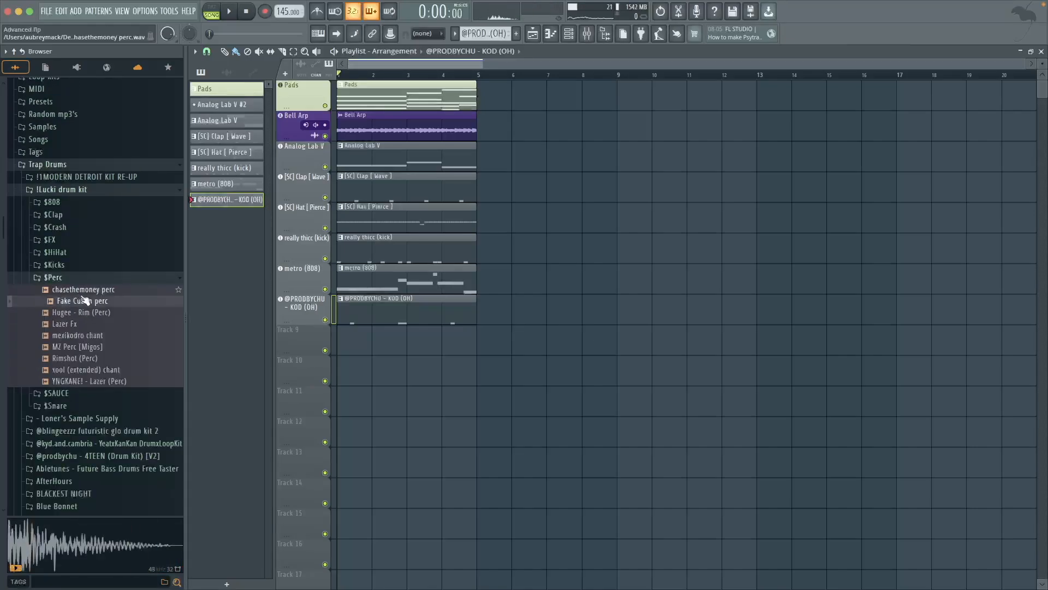
{"action": "key", "text": "space"}
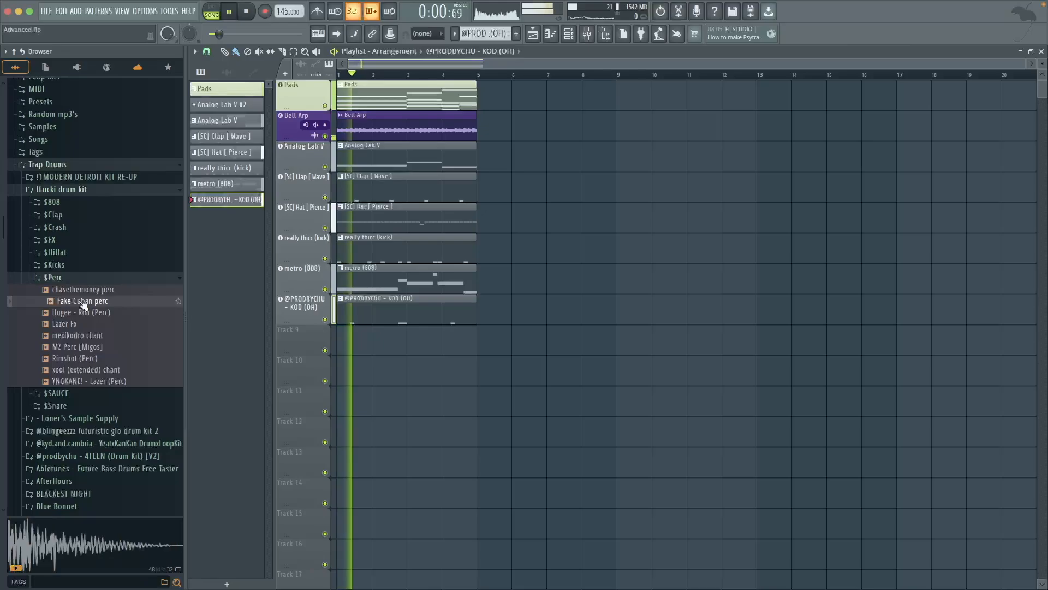
{"action": "key", "text": "space"}
{"action": "left_click_drag", "start_coordinate": [83, 304], "coordinate": [295, 334]}
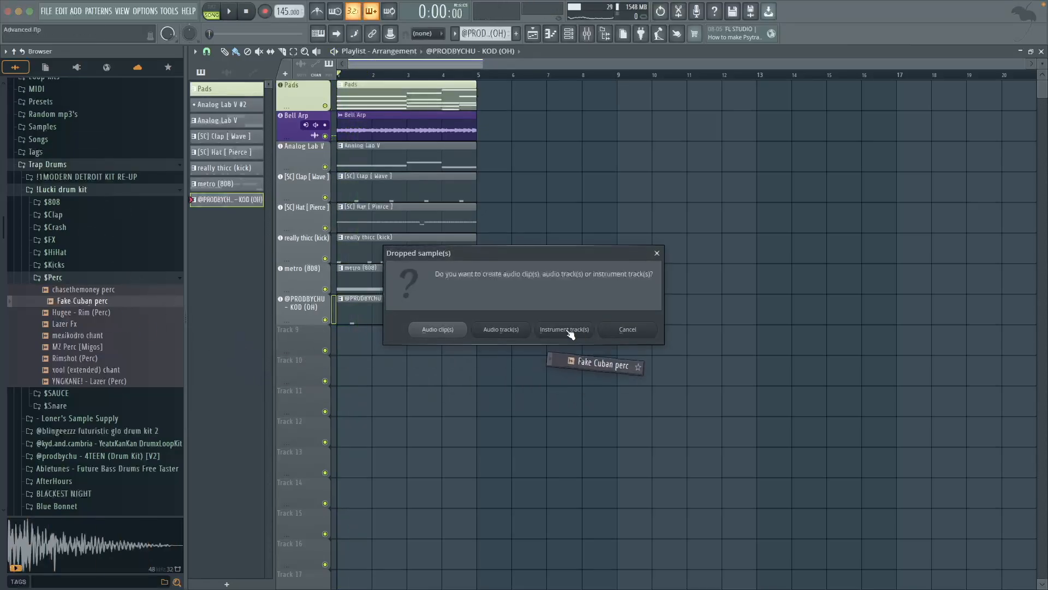
{"action": "left_click", "coordinate": [569, 331]}
- Program two-step C5 notes in the Fake Cuban perc pattern at bar 1 step 3 and bar 2 steps 3 and 5
{"action": "double_click", "coordinate": [361, 343]}
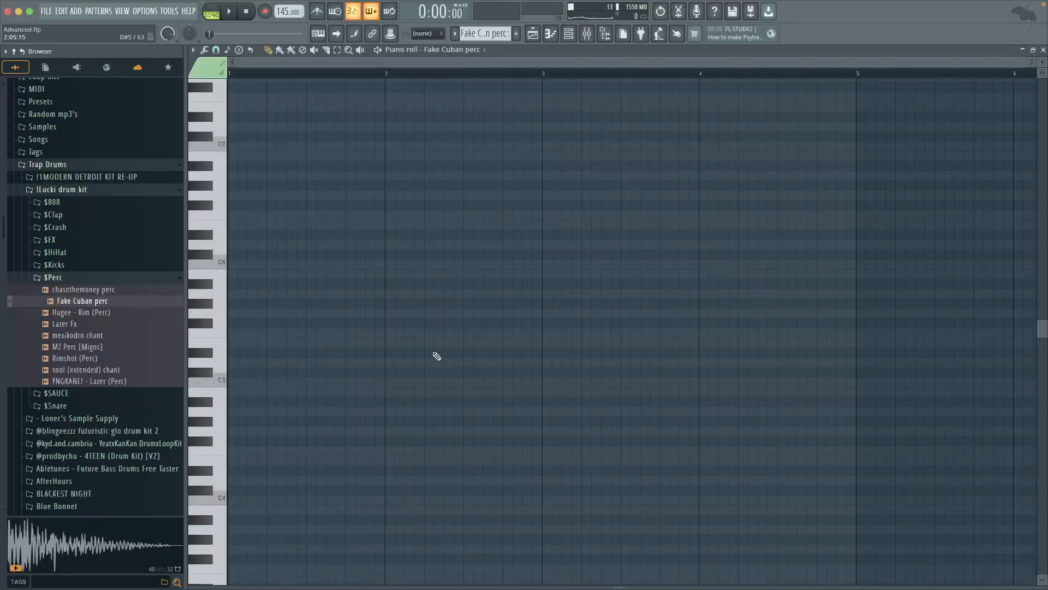
{"action": "scroll", "coordinate": [232, 433], "scroll_direction": "up", "scroll_amount": 3}
{"action": "left_click", "coordinate": [255, 441]}
{"action": "key", "text": "space"}
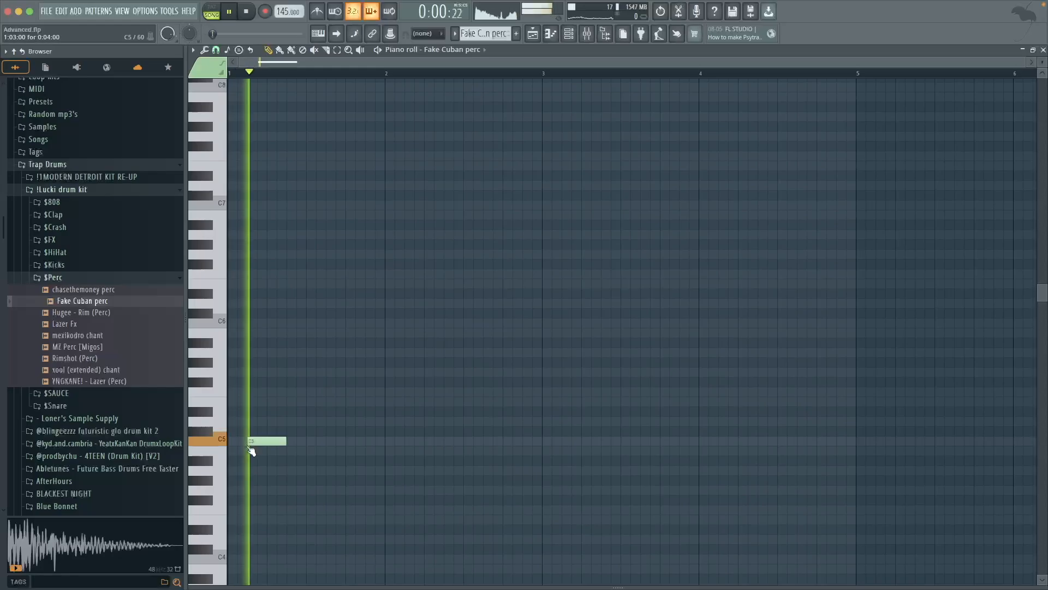
{"action": "key", "text": "space"}
{"action": "left_click_drag", "start_coordinate": [279, 443], "coordinate": [267, 442]}
{"action": "key", "text": "space"}
{"action": "left_click", "coordinate": [413, 442]}
{"action": "left_click", "coordinate": [430, 444]}
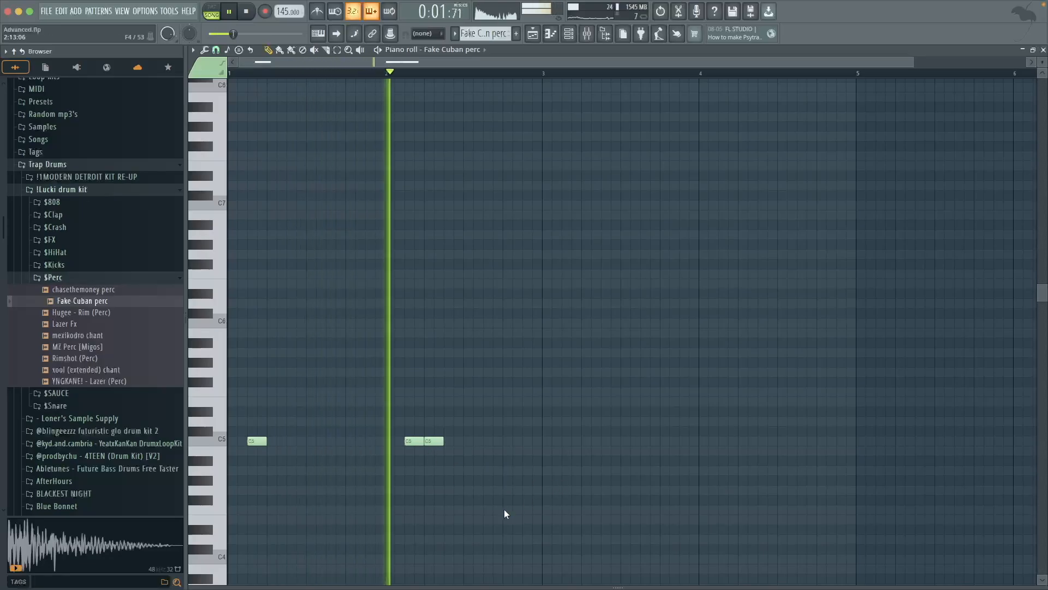
- Add two-step C5 percussion notes at bar 3 step 7 and at bar 4 steps 3 and 15
{"action": "scroll", "coordinate": [539, 473], "scroll_direction": "down", "scroll_amount": 1}
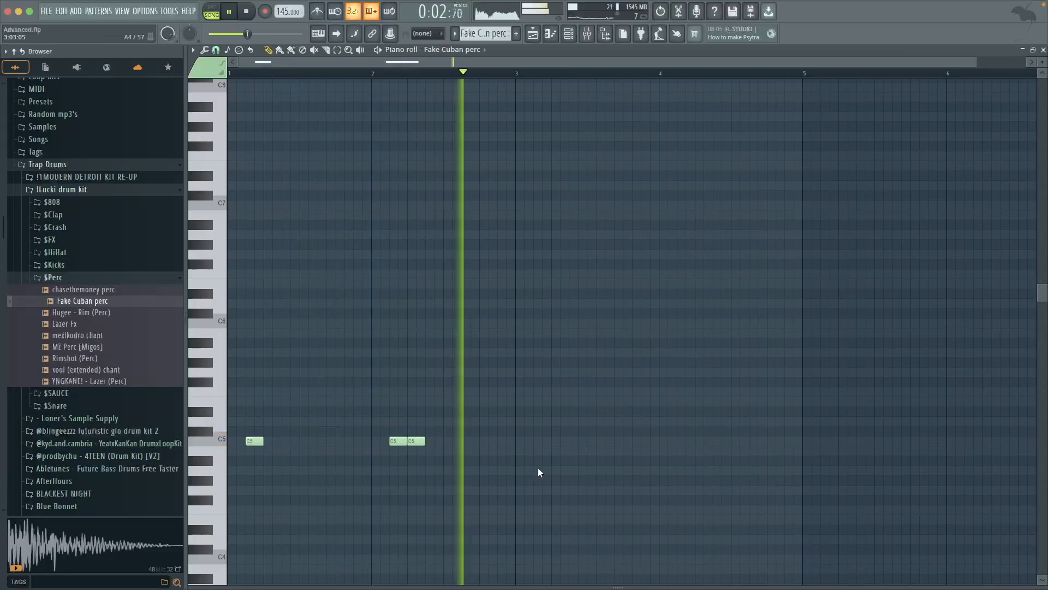
{"action": "left_click", "coordinate": [578, 441]}
{"action": "left_click", "coordinate": [682, 441]}
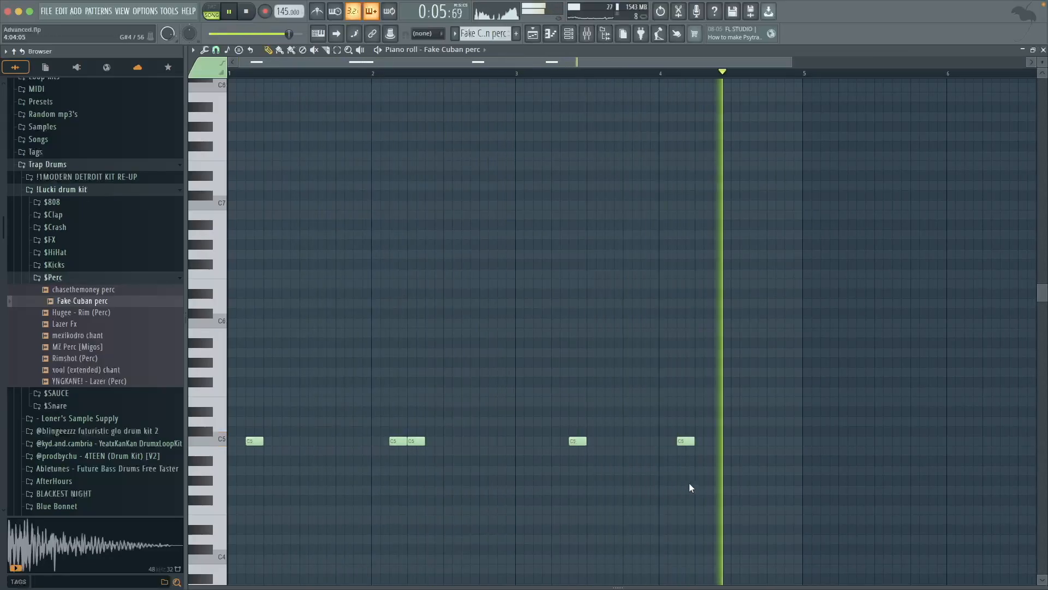
{"action": "left_click", "coordinate": [798, 441]}
{"action": "left_click_drag", "start_coordinate": [803, 441], "coordinate": [793, 442]}
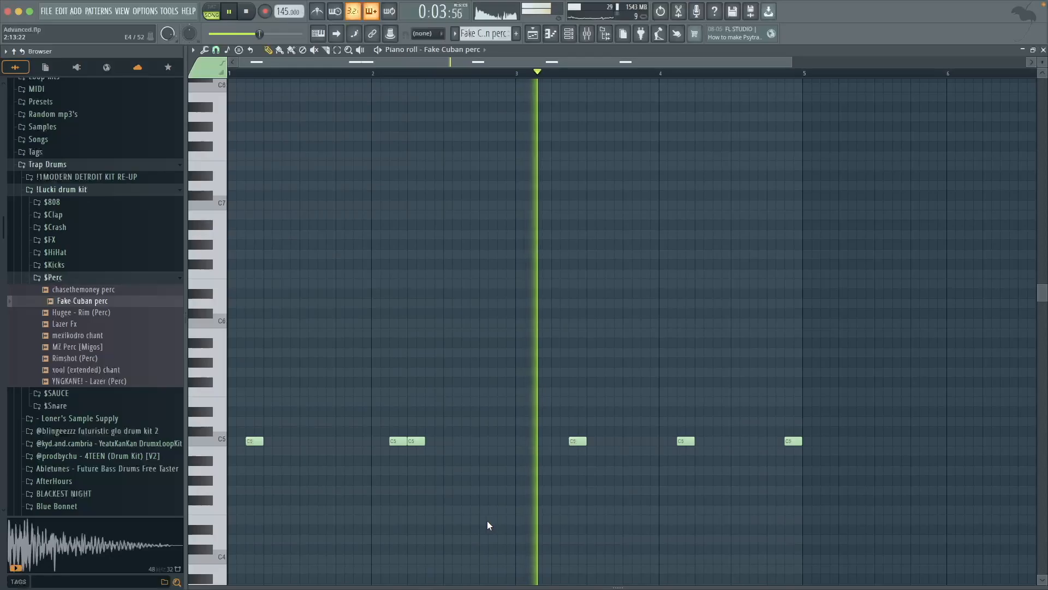
- Move the second percussion note in bar 2 to step 15
{"action": "scroll", "coordinate": [419, 504], "scroll_direction": "up", "scroll_amount": 2, "text": "ctrl"}
{"action": "left_click_drag", "start_coordinate": [413, 438], "coordinate": [438, 439]}
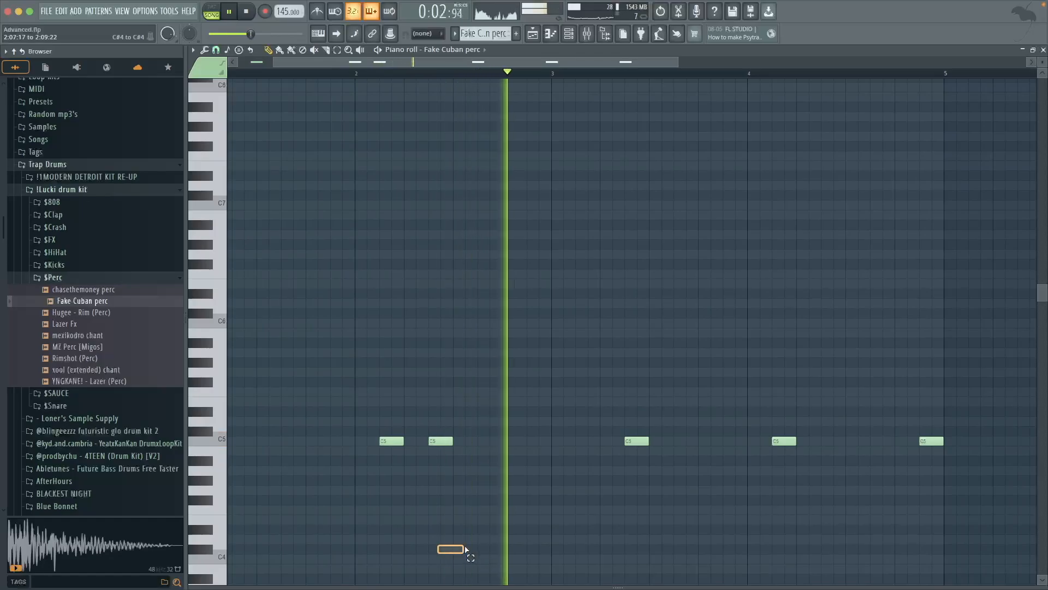
{"action": "left_click_drag", "start_coordinate": [443, 441], "coordinate": [543, 442]}
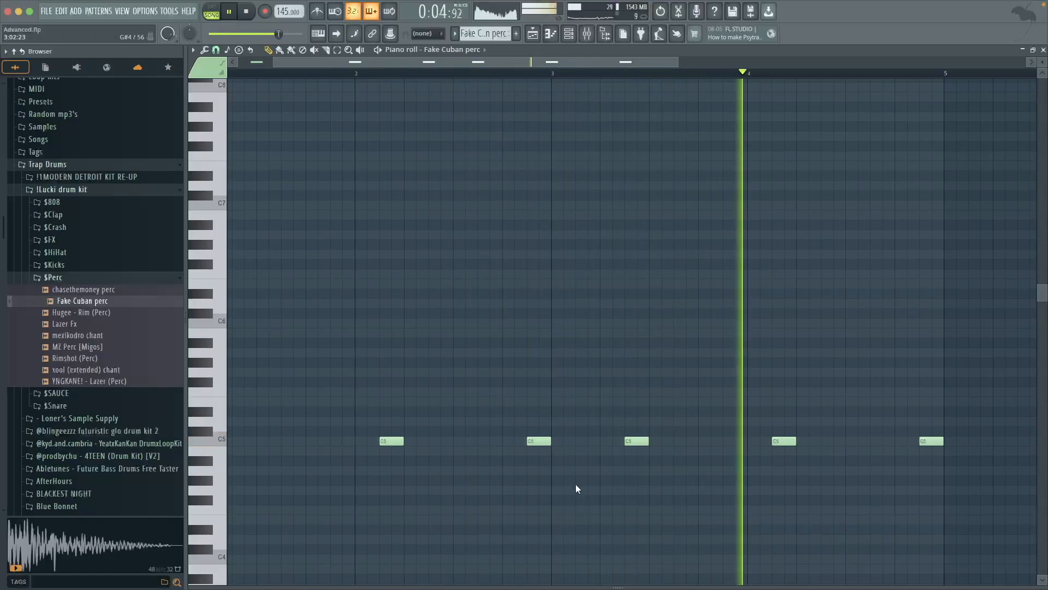
- Move the bar 3 percussion note to step 5 and check the pattern against the full loop in the playlist
{"action": "scroll", "coordinate": [582, 525], "scroll_direction": "down", "scroll_amount": 2}
{"action": "scroll", "coordinate": [557, 518], "scroll_direction": "down", "scroll_amount": 1}
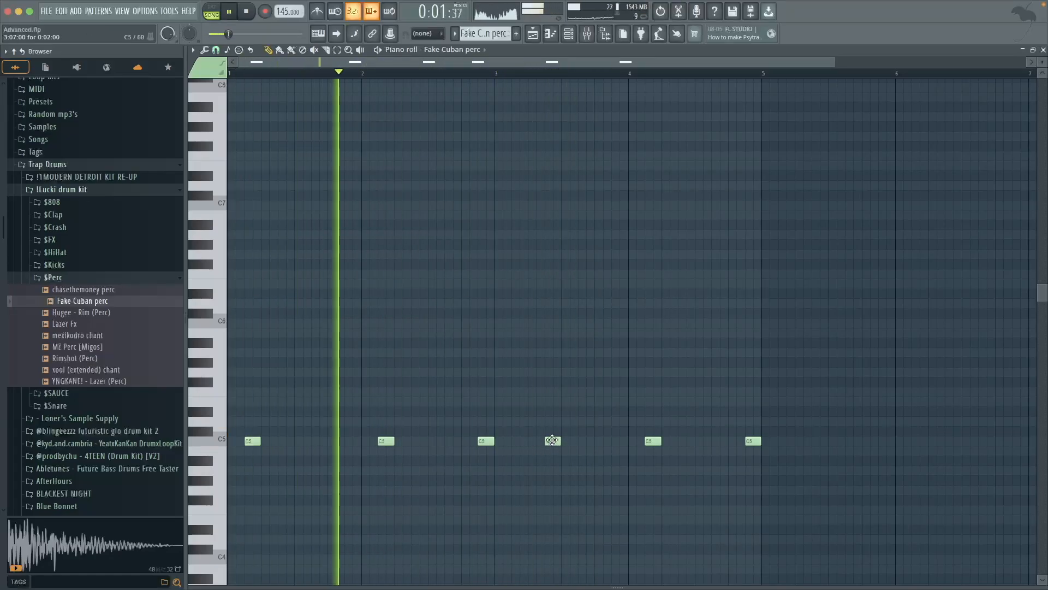
{"action": "left_click_drag", "start_coordinate": [549, 440], "coordinate": [534, 440]}
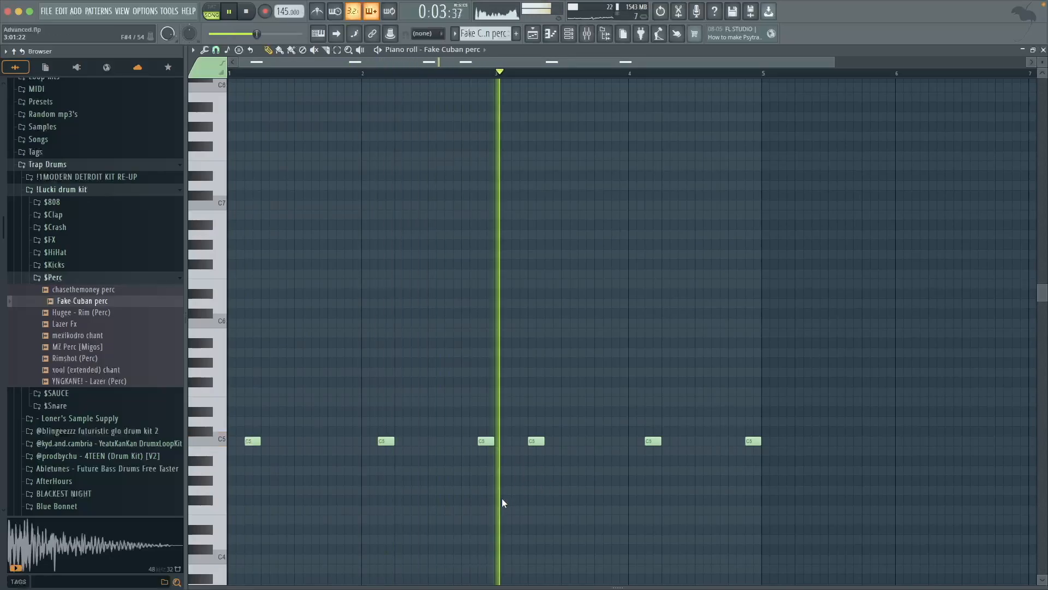
{"action": "scroll", "coordinate": [749, 508], "scroll_direction": "up", "scroll_amount": 4}
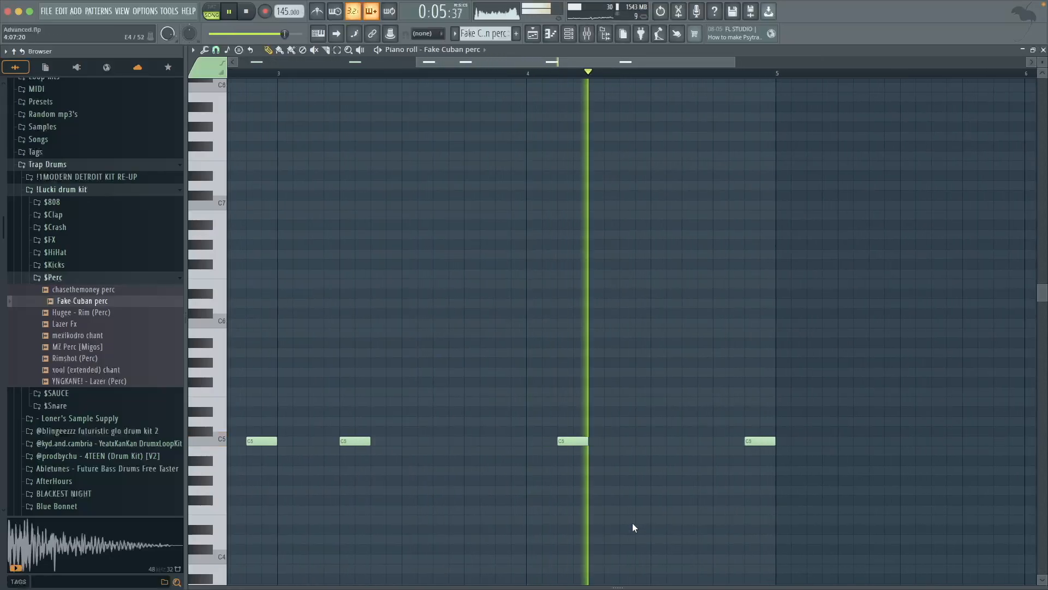
{"action": "scroll", "coordinate": [686, 519], "scroll_direction": "down", "scroll_amount": 5}
{"action": "scroll", "coordinate": [325, 508], "scroll_direction": "up", "scroll_amount": 2}
{"action": "scroll", "coordinate": [331, 505], "scroll_direction": "up", "scroll_amount": 2}
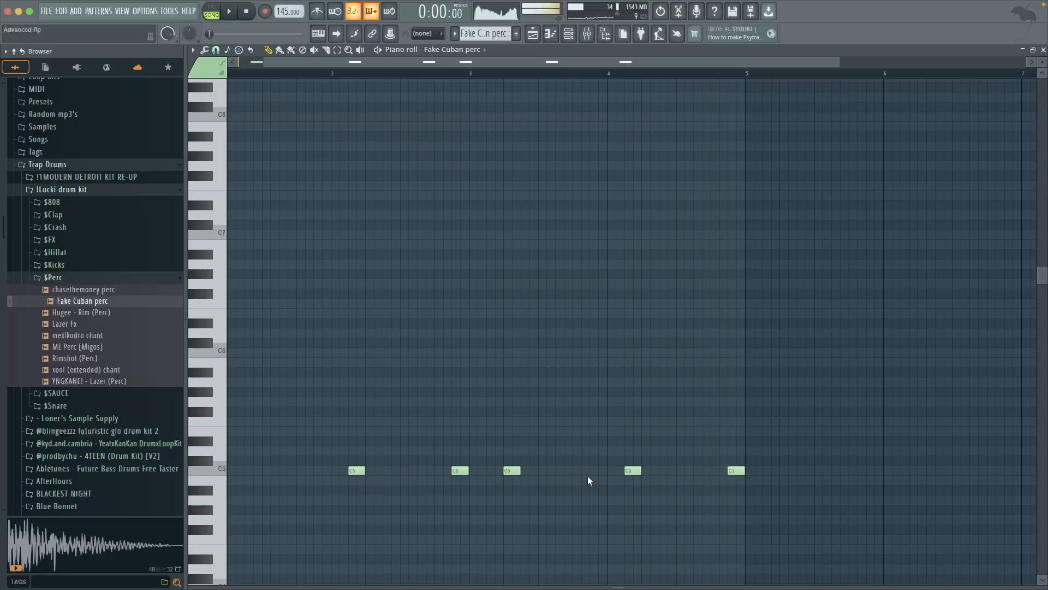
{"action": "key", "text": "F5"}
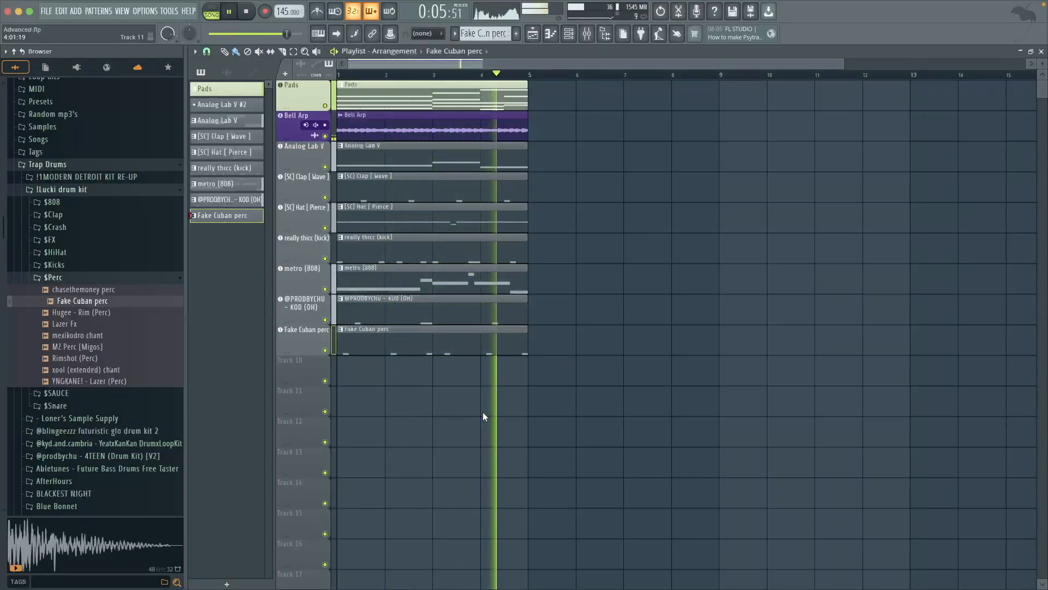
{"action": "key", "text": "space"}
- Examine the placement of the open-hat notes in the KOD (OH) pattern and return to the playlist
{"action": "double_click", "coordinate": [351, 317]}
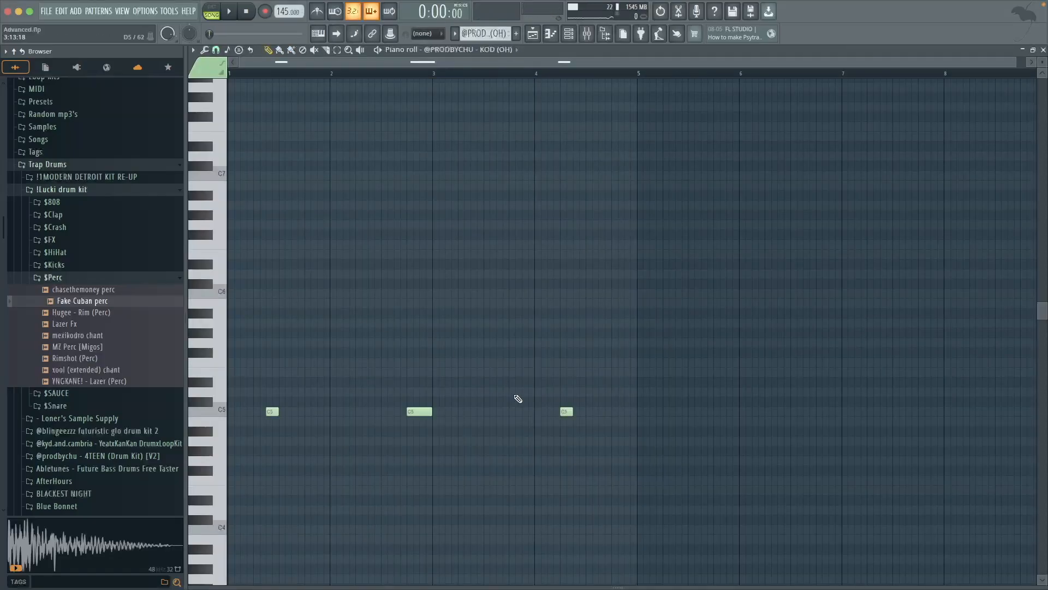
{"action": "left_click_drag", "start_coordinate": [589, 378], "coordinate": [262, 426]}
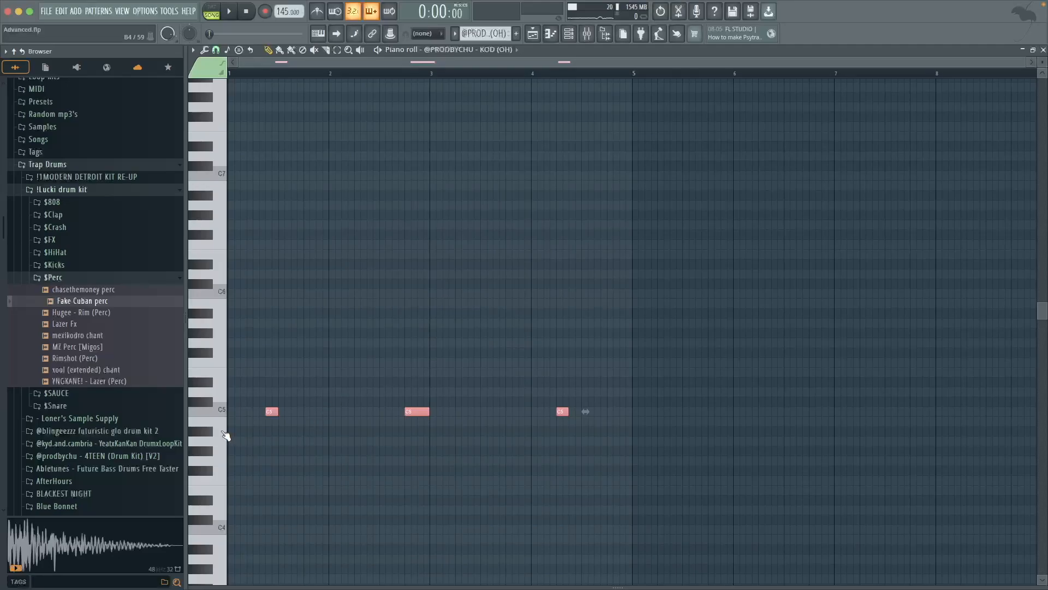
{"action": "key", "text": "ctrl+d"}
{"action": "scroll", "coordinate": [226, 426], "scroll_direction": "up", "scroll_amount": 1}
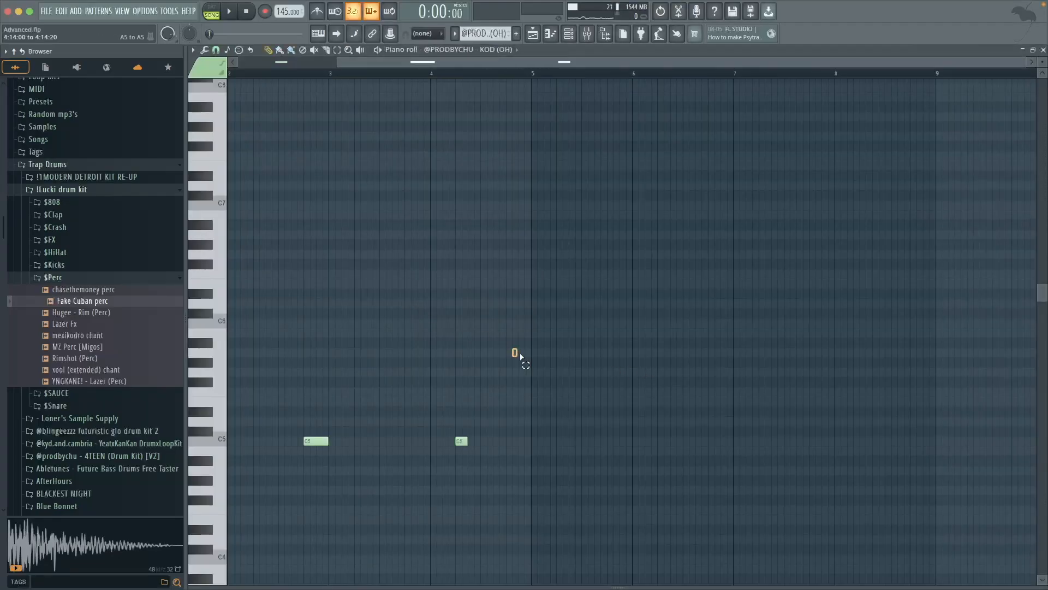
{"action": "scroll", "coordinate": [742, 355], "scroll_direction": "left", "scroll_amount": 1}
{"action": "scroll", "coordinate": [742, 355], "scroll_direction": "left", "scroll_amount": 1}
{"action": "key", "text": "F5"}
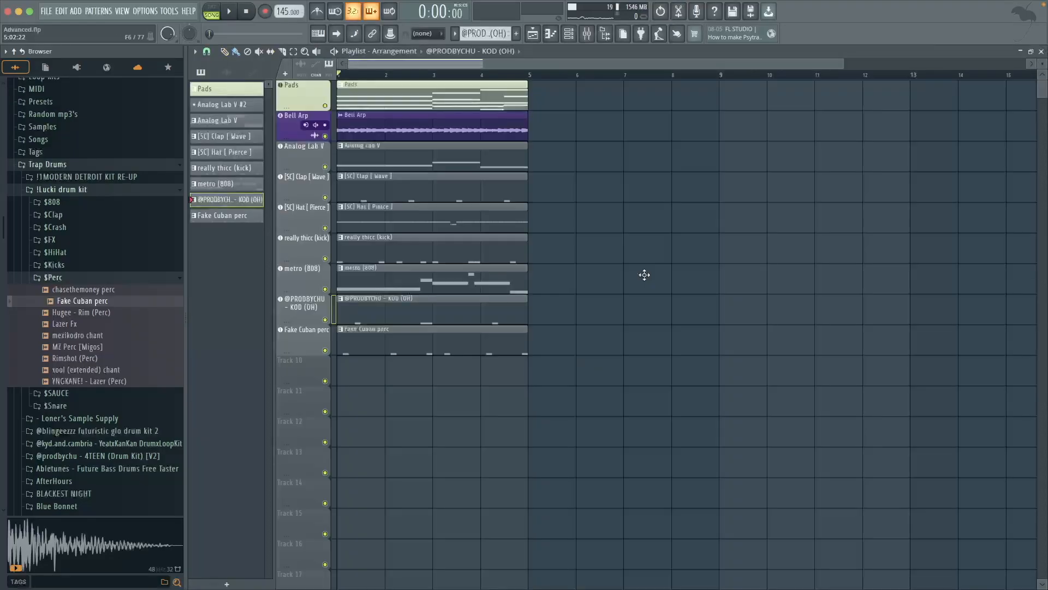